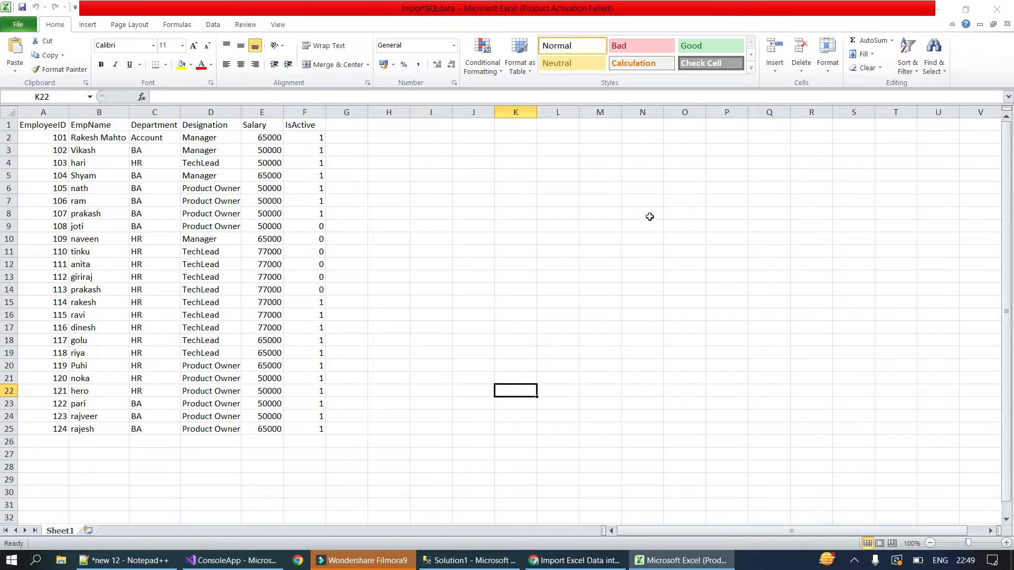
Step: Examine the employee table in Sheet1 and its column headers from EmployeeID to IsActive
{"action": "left_click", "coordinate": [458, 266]}
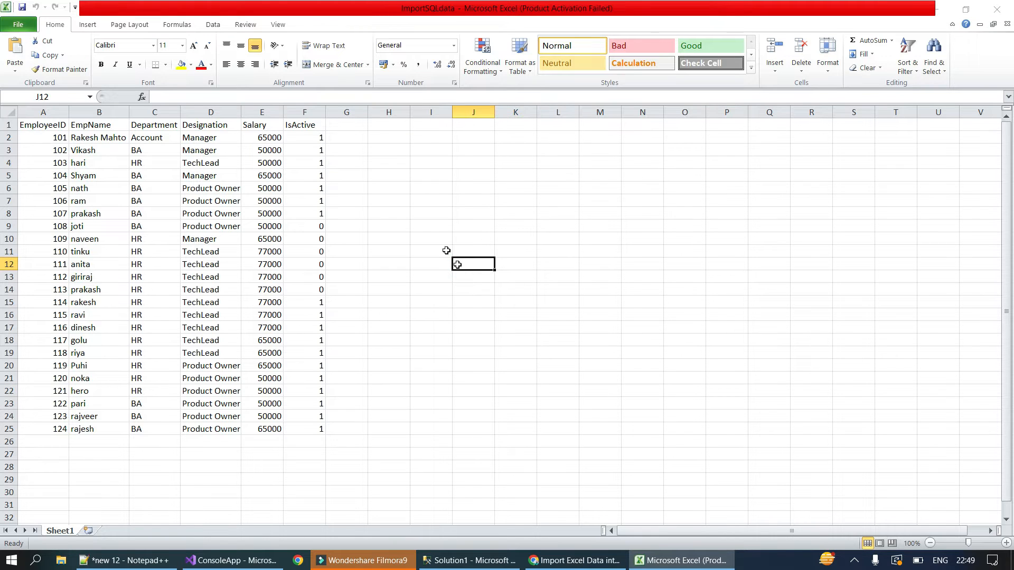
{"action": "left_click_drag", "start_coordinate": [32, 125], "coordinate": [299, 429]}
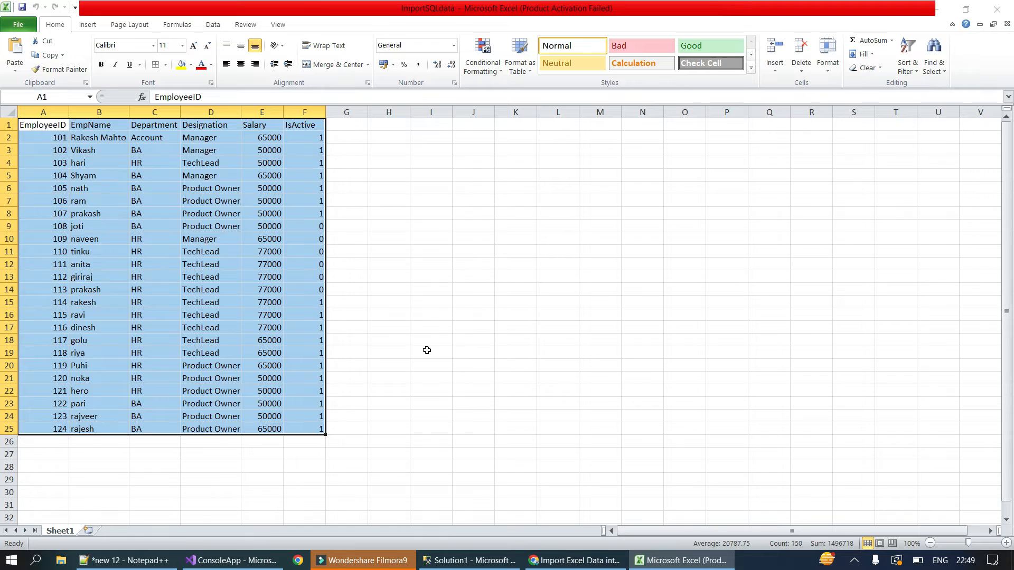
{"action": "left_click", "coordinate": [431, 353]}
{"action": "left_click", "coordinate": [28, 126]}
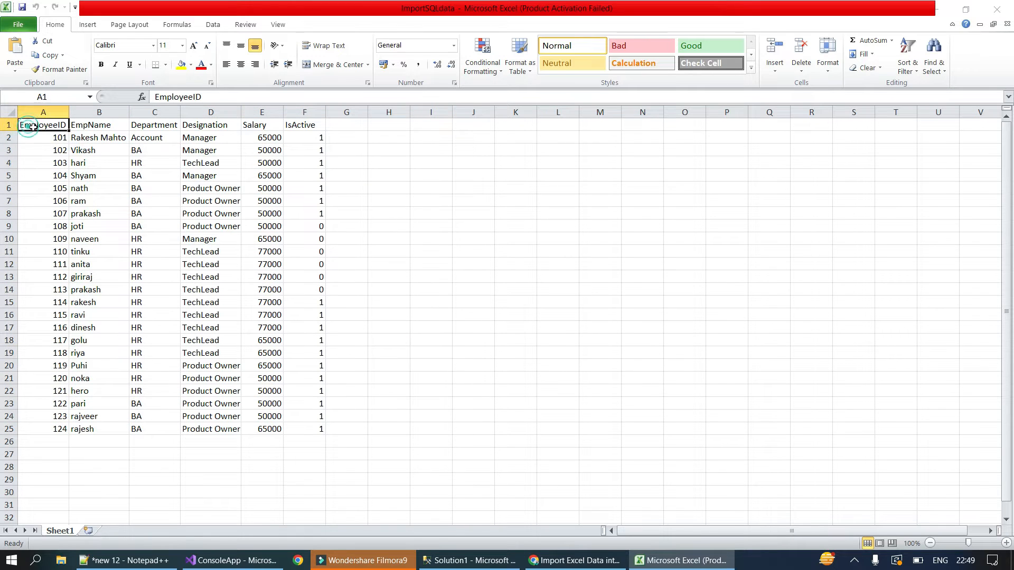
{"action": "left_click", "coordinate": [84, 127]}
{"action": "left_click", "coordinate": [168, 129]}
{"action": "left_click", "coordinate": [203, 127]}
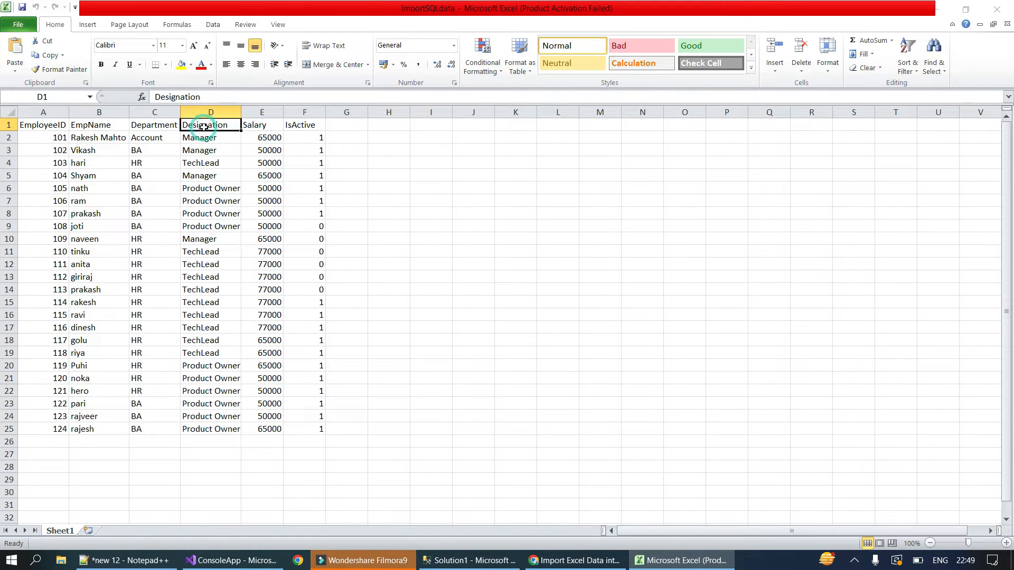
{"action": "left_click", "coordinate": [87, 130]}
{"action": "left_click", "coordinate": [150, 128]}
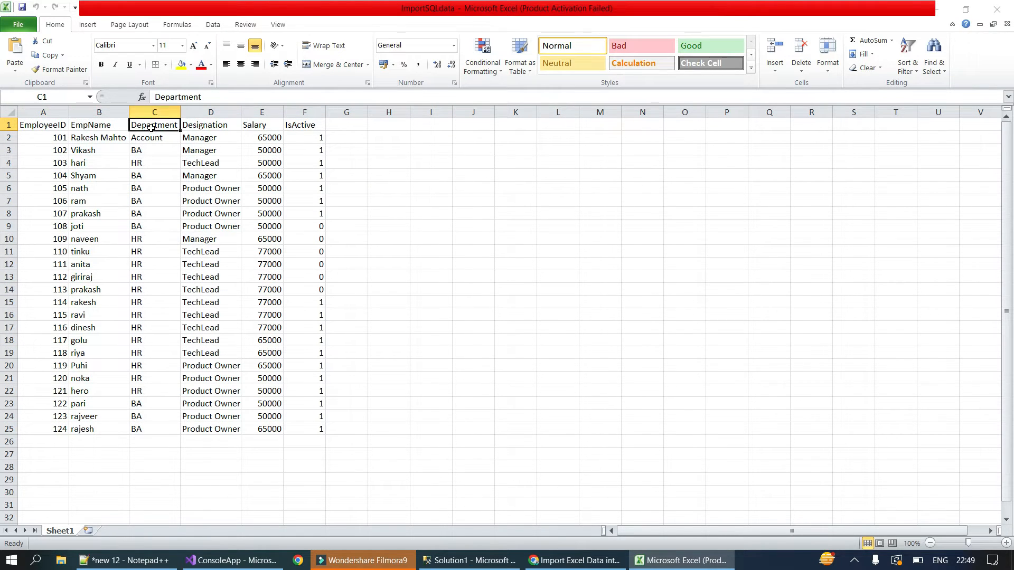
{"action": "left_click", "coordinate": [211, 127]}
{"action": "left_click", "coordinate": [245, 127]}
{"action": "left_click", "coordinate": [297, 129]}
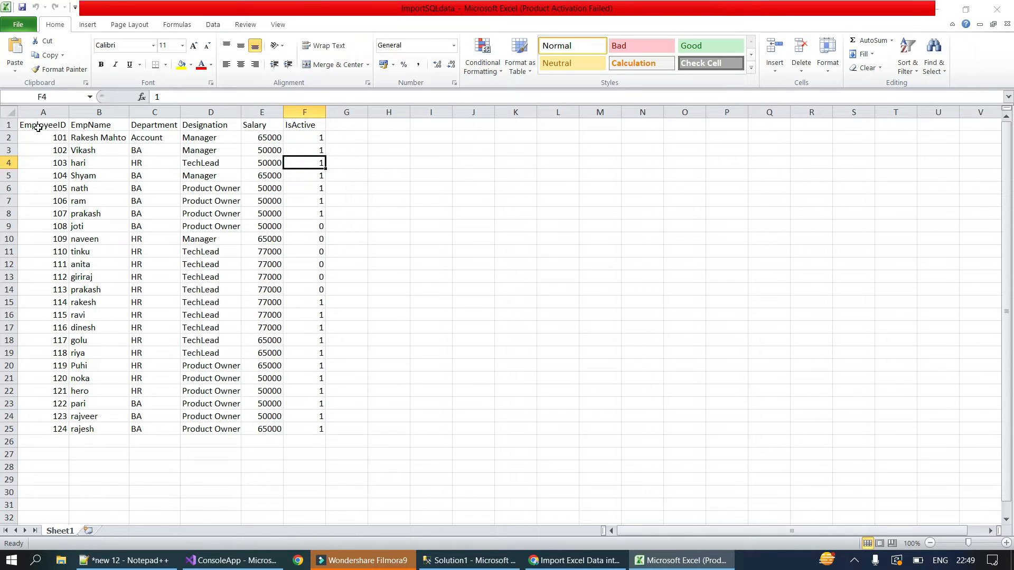
Step: Review the employee data rows in A2:F25 beneath the headers
{"action": "left_click_drag", "start_coordinate": [32, 139], "coordinate": [290, 424]}
{"action": "left_click", "coordinate": [262, 300]}
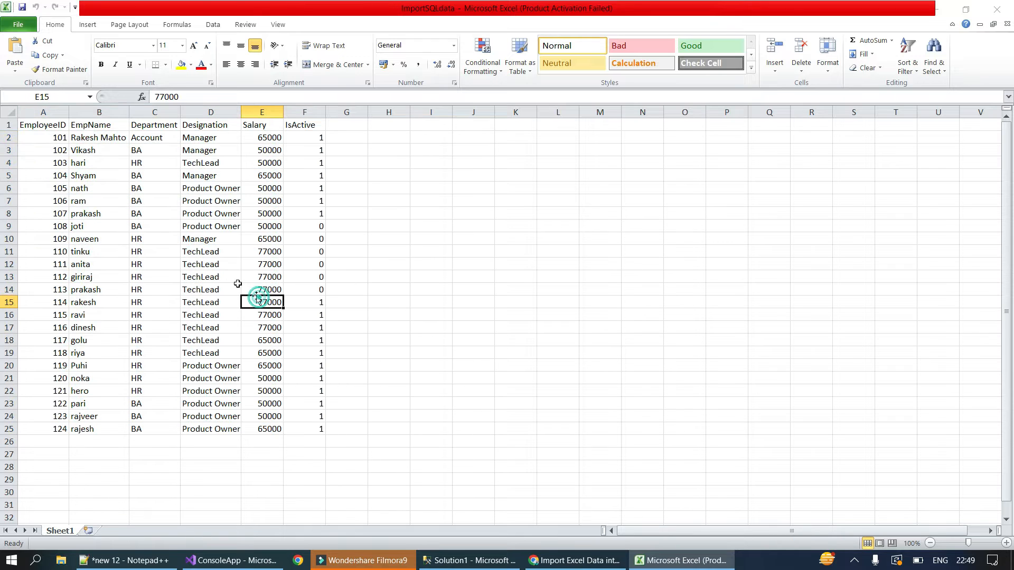
{"action": "left_click_drag", "start_coordinate": [31, 143], "coordinate": [302, 426]}
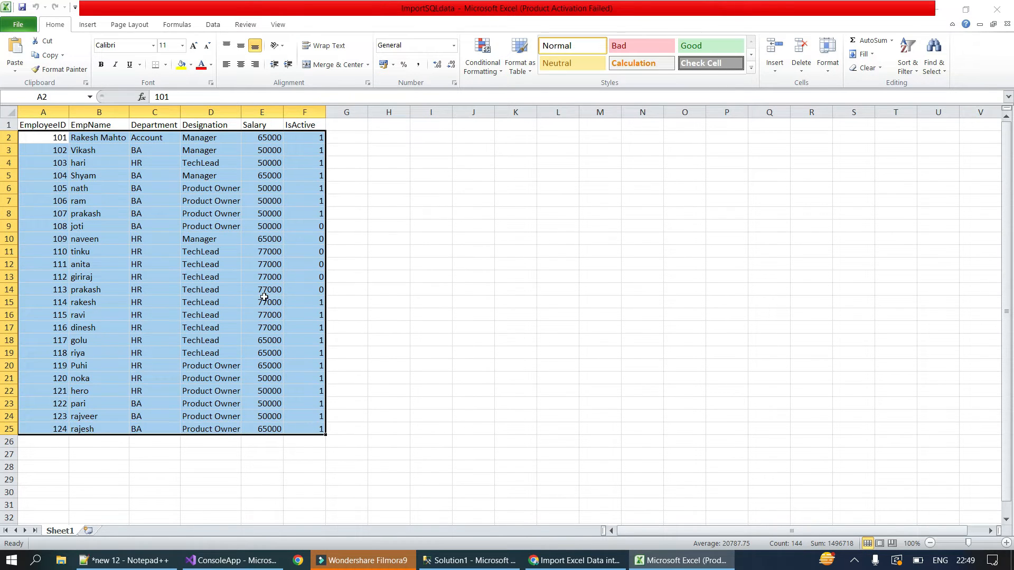
{"action": "left_click", "coordinate": [264, 300]}
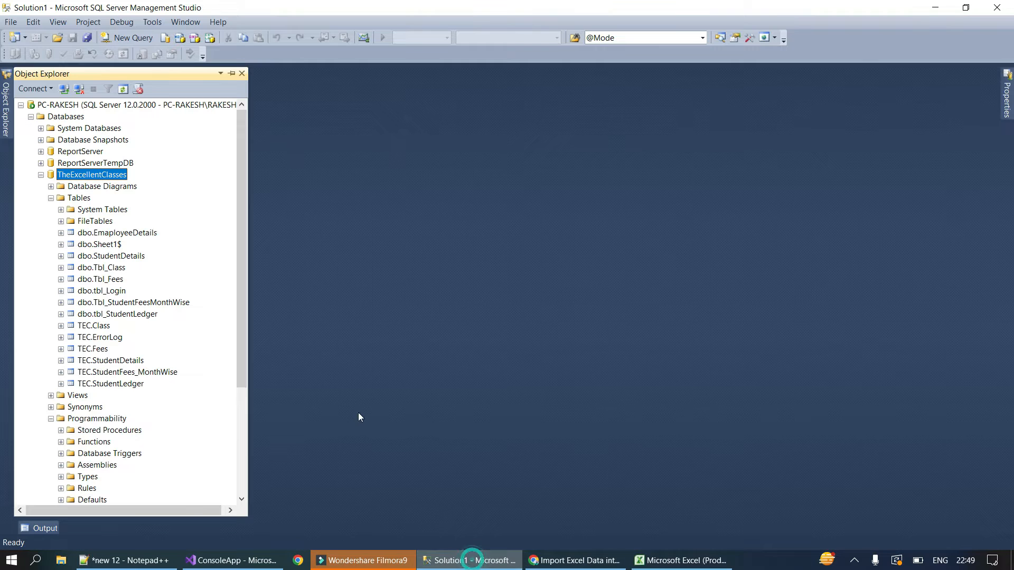
Step: Switch to SQL Server Management Studio and inspect the TheExcellentClasses database and its tables
{"action": "left_click", "coordinate": [472, 561]}
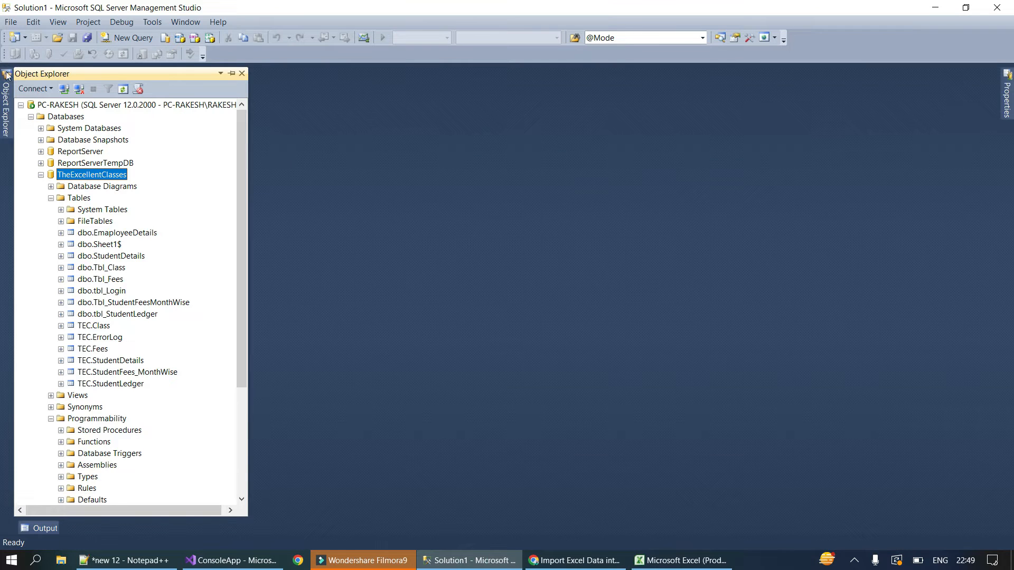
{"action": "left_click", "coordinate": [88, 187]}
{"action": "left_click", "coordinate": [87, 176]}
{"action": "left_click", "coordinate": [99, 258]}
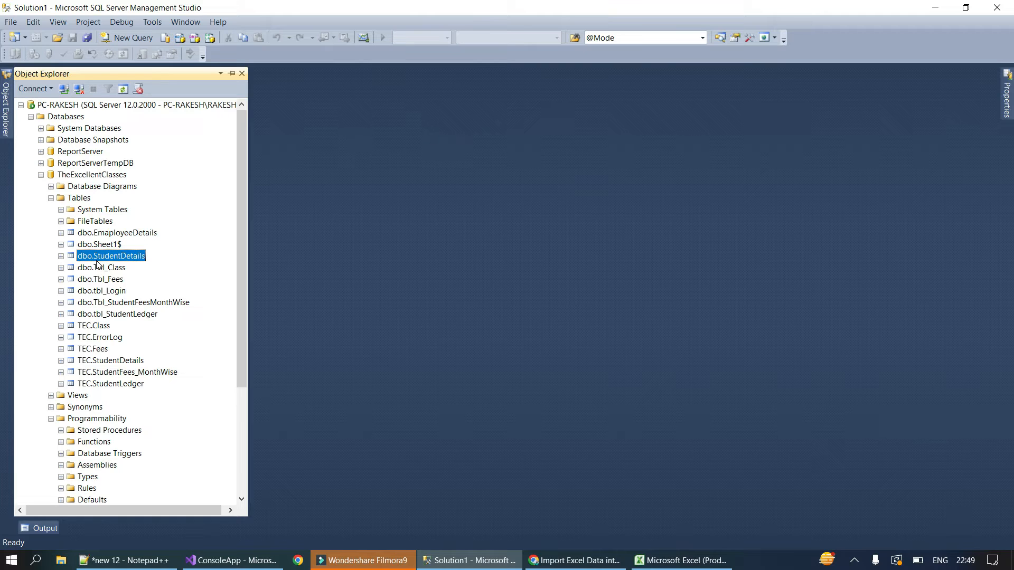
Step: Switch back to the ImportSQLdata workbook in Excel and review the employee records in A2:F25
{"action": "left_click", "coordinate": [681, 560]}
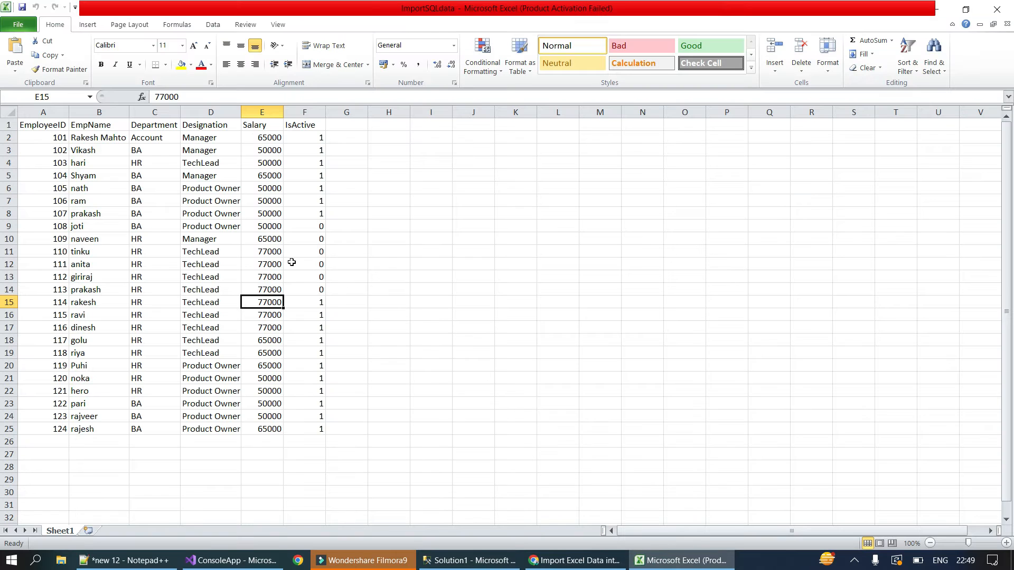
{"action": "left_click_drag", "start_coordinate": [44, 137], "coordinate": [302, 428]}
{"action": "left_click", "coordinate": [430, 354]}
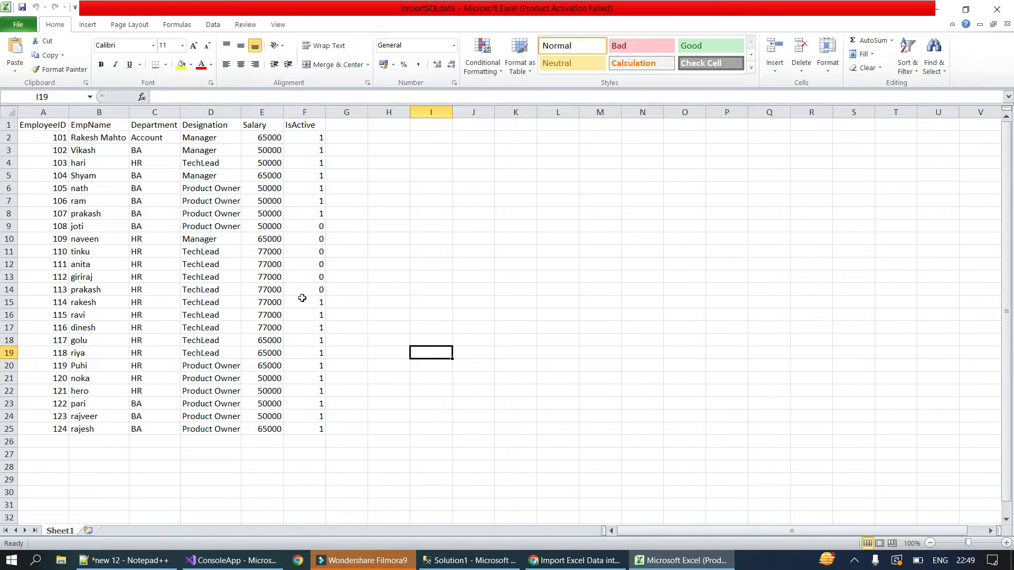
{"action": "left_click", "coordinate": [389, 249]}
{"action": "left_click", "coordinate": [394, 206]}
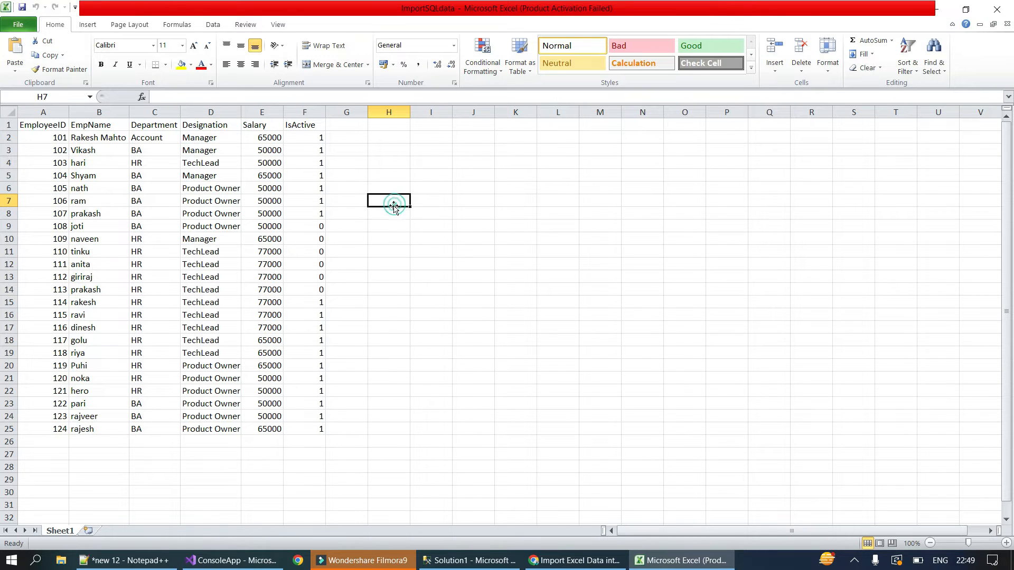
{"action": "left_click", "coordinate": [331, 265]}
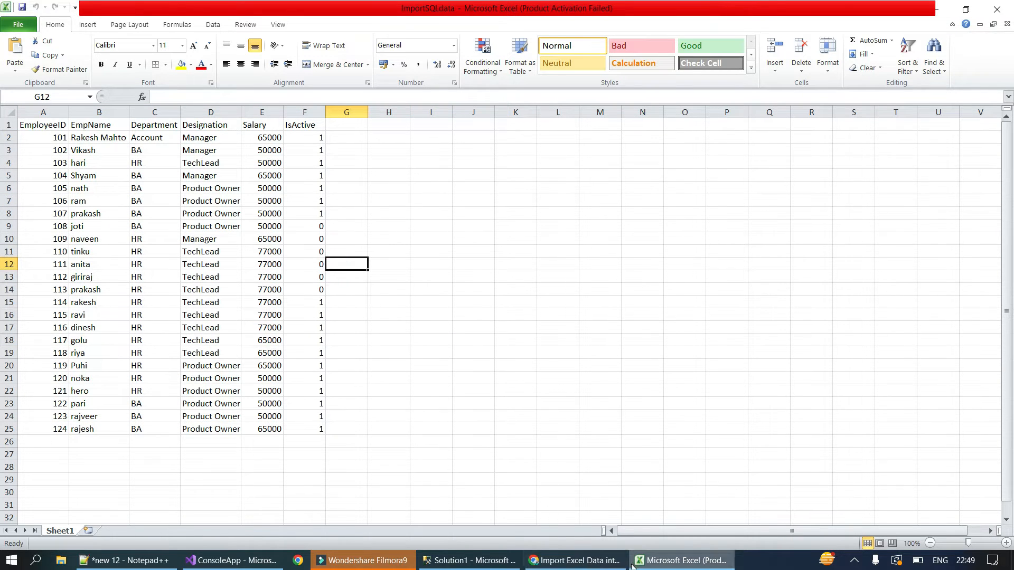
{"action": "left_click", "coordinate": [292, 325]}
{"action": "left_click", "coordinate": [375, 303]}
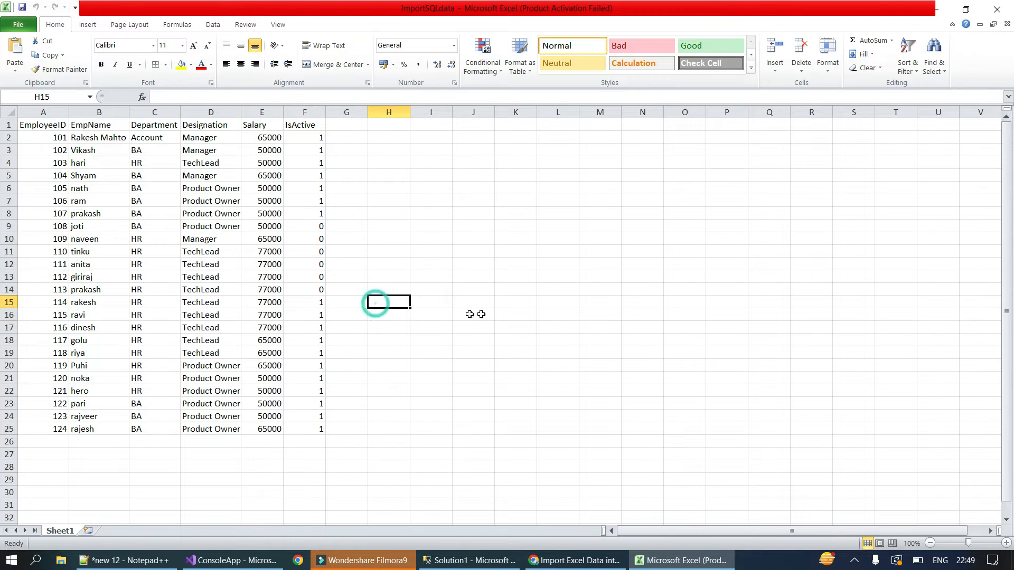
Step: Switch to SQL Server Management Studio, collapse the TheExcellentClasses database tree and select that database
{"action": "left_click", "coordinate": [458, 556]}
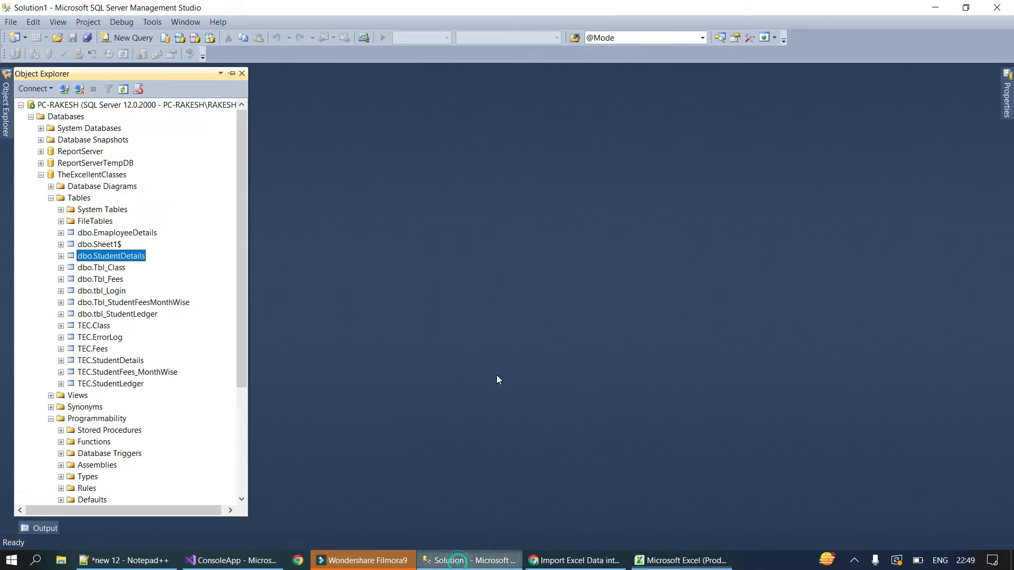
{"action": "left_click", "coordinate": [22, 107]}
{"action": "left_click", "coordinate": [21, 107]}
{"action": "left_click", "coordinate": [41, 174]}
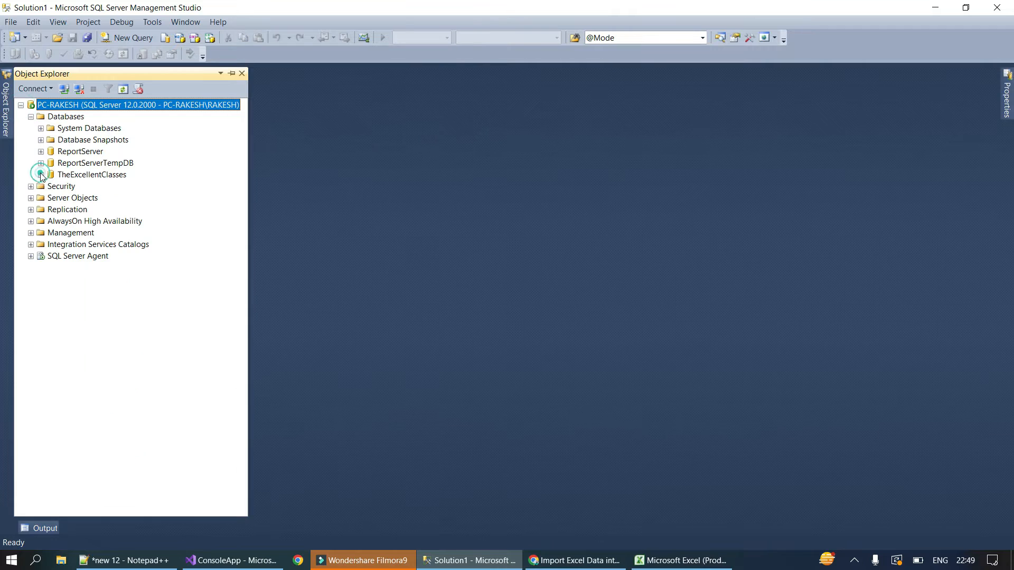
{"action": "left_click", "coordinate": [80, 176]}
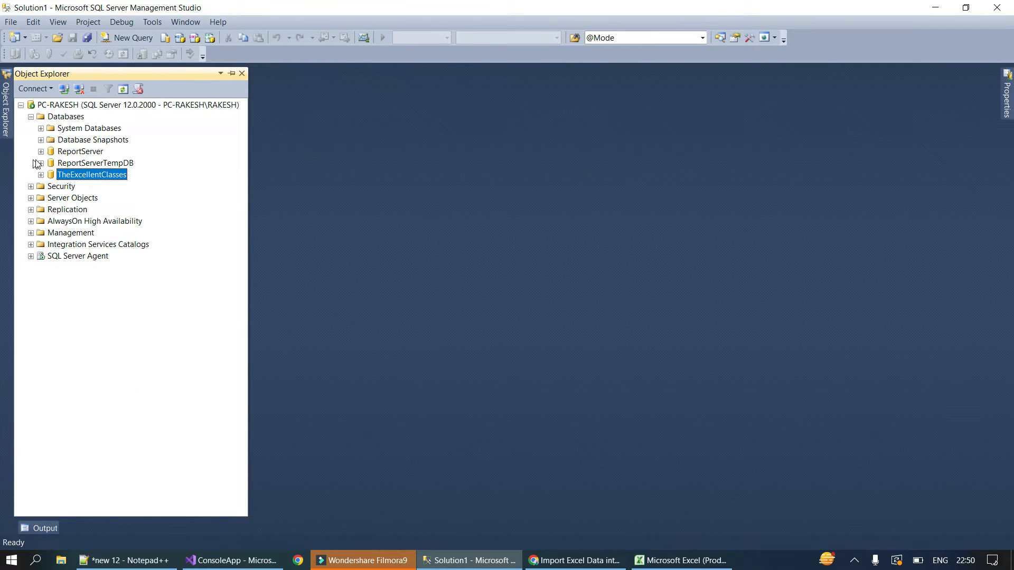
Step: Start the Import Data task for the TheExcellentClasses database and continue past the wizard's welcome page
{"action": "right_click", "coordinate": [65, 176]}
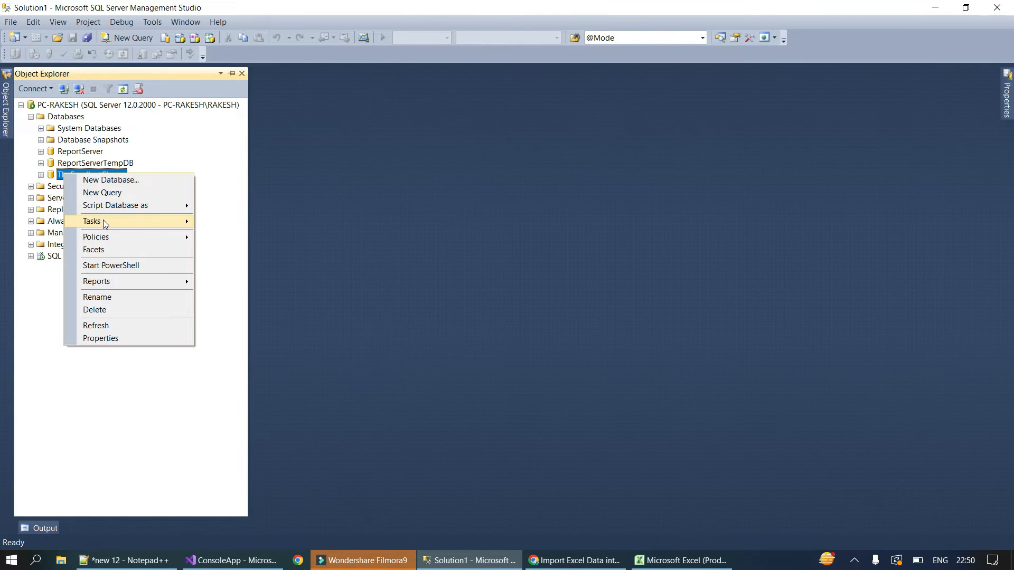
{"action": "mouse_move", "coordinate": [105, 224]}
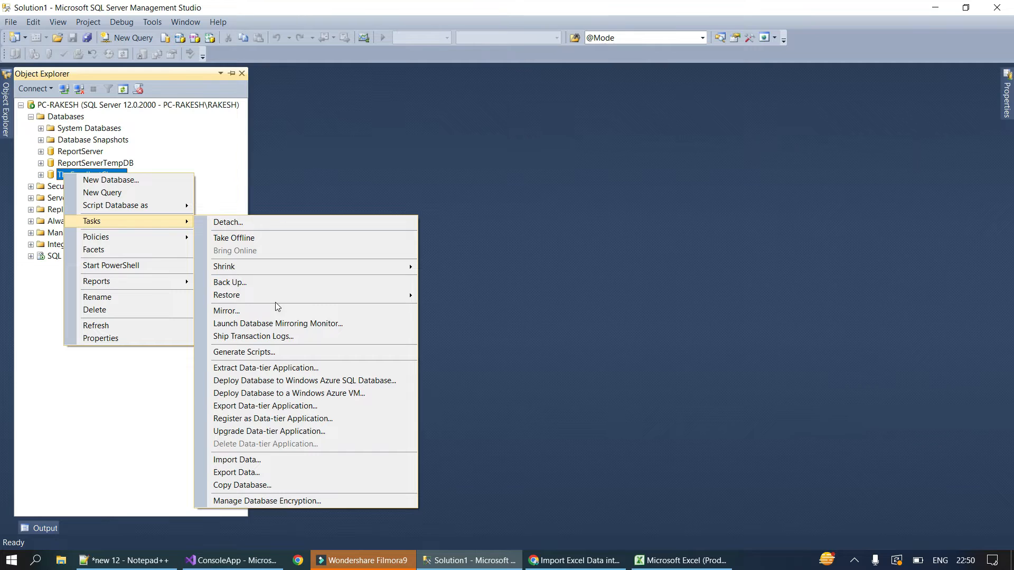
{"action": "left_click", "coordinate": [245, 461]}
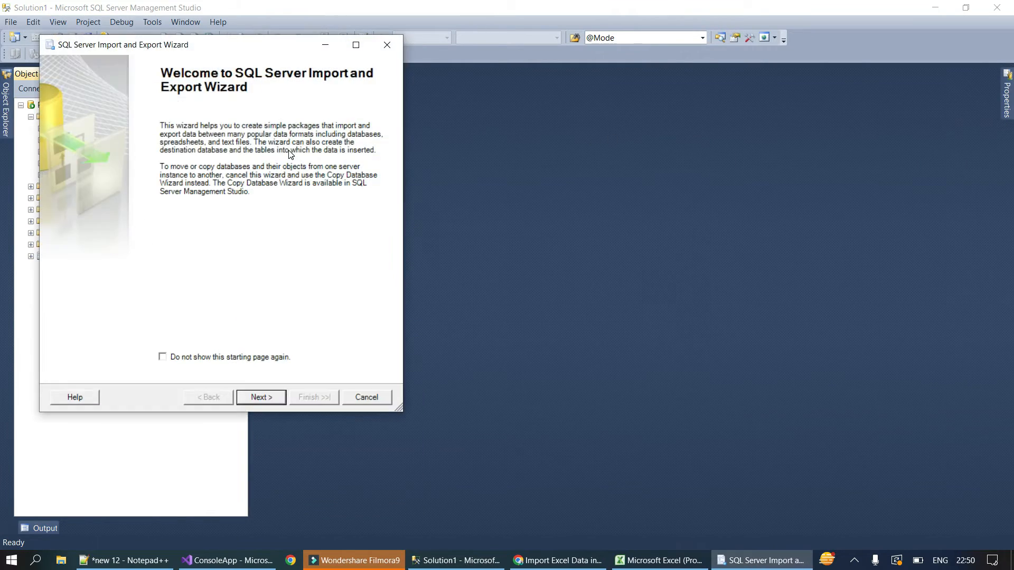
{"action": "mouse_move", "coordinate": [142, 50]}
{"action": "left_mouse_down"}
{"action": "mouse_move", "coordinate": [555, 89]}
{"action": "mouse_move", "coordinate": [492, 86]}
{"action": "left_mouse_up"}
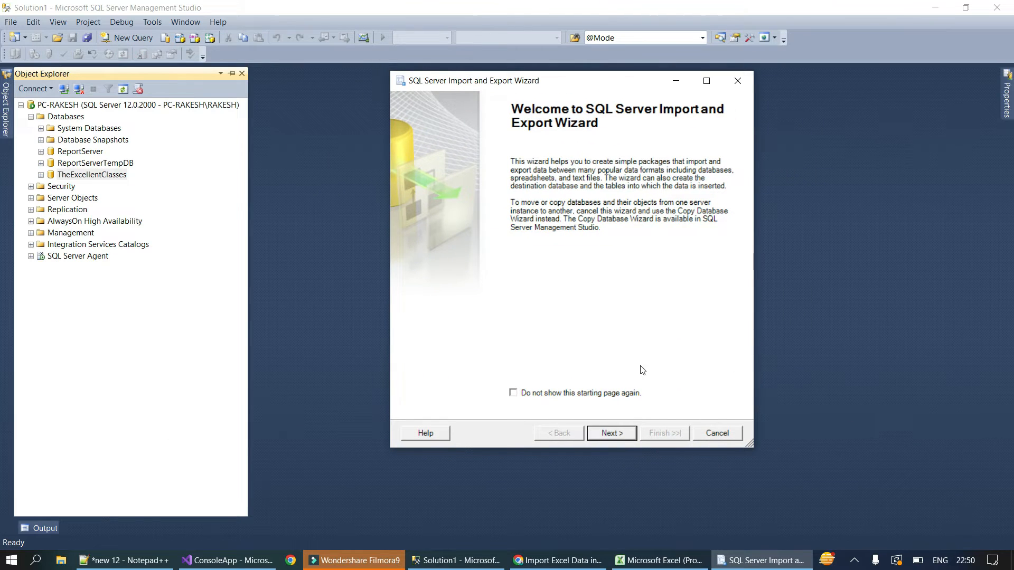
{"action": "left_click", "coordinate": [614, 434]}
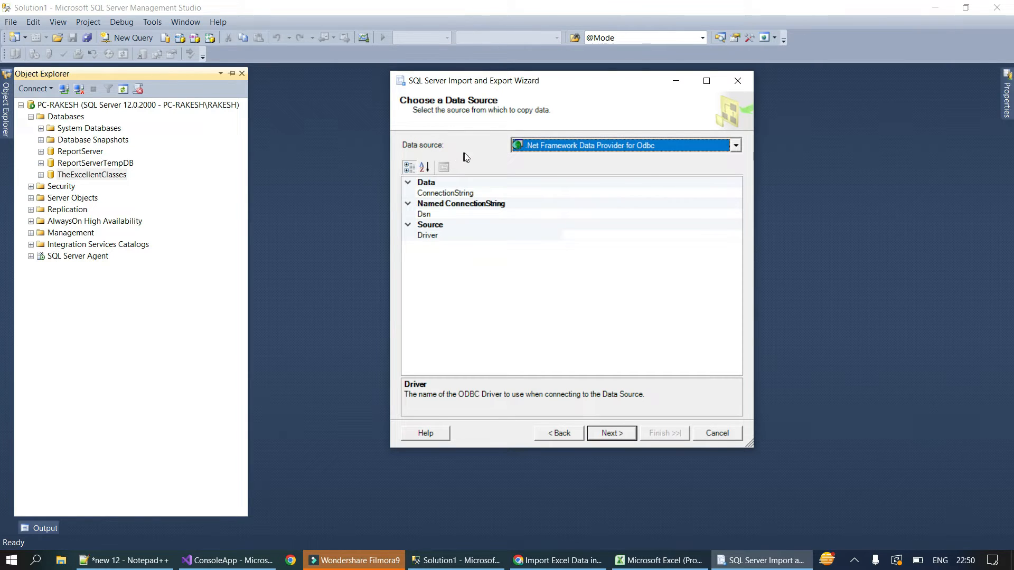
Step: Set the data source to Microsoft Excel with the ImportSQLdata workbook from the Desktop, and continue to the destination page
{"action": "left_click", "coordinate": [618, 148]}
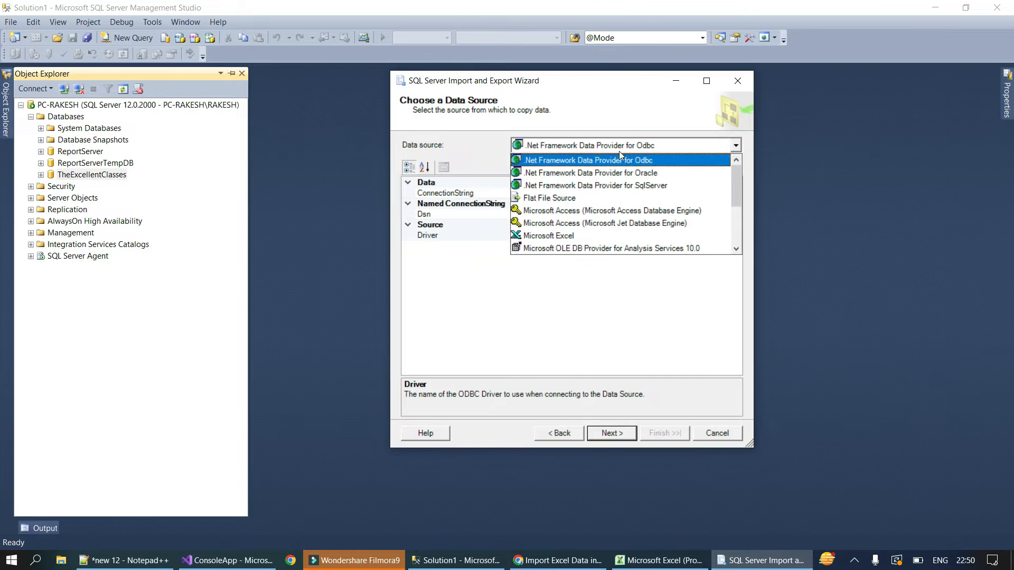
{"action": "left_click", "coordinate": [562, 240]}
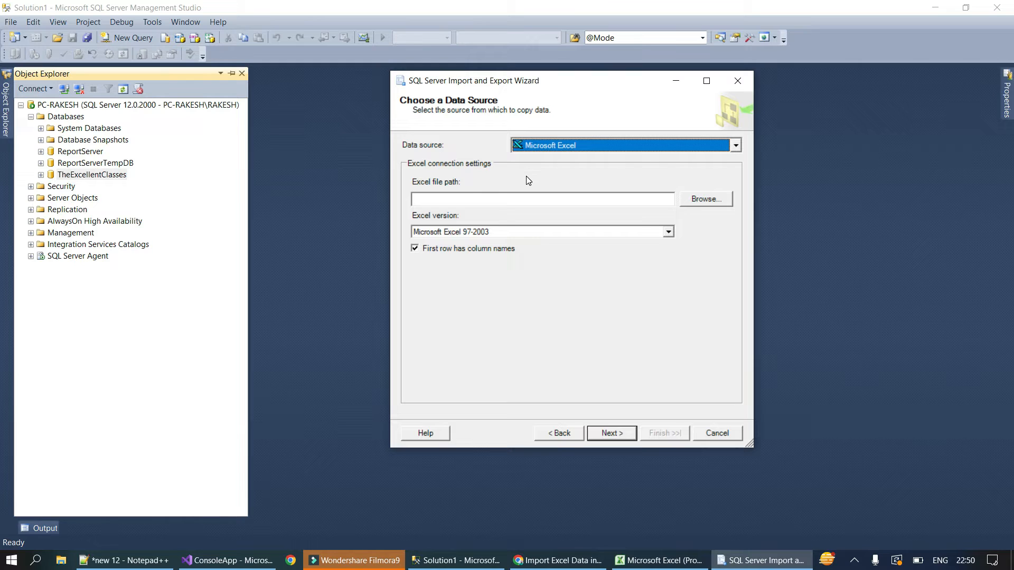
{"action": "left_click", "coordinate": [695, 201]}
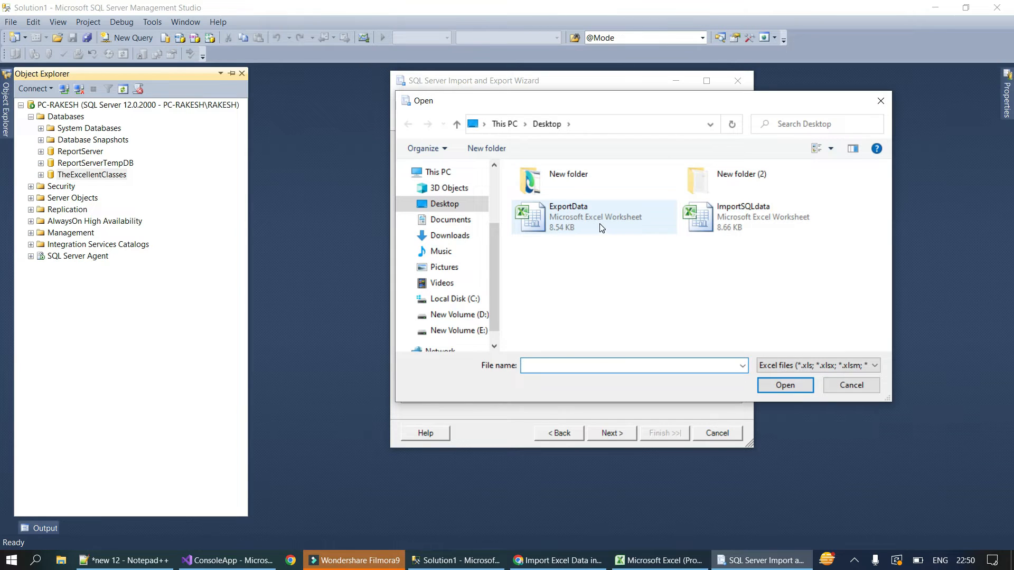
{"action": "left_click", "coordinate": [746, 218]}
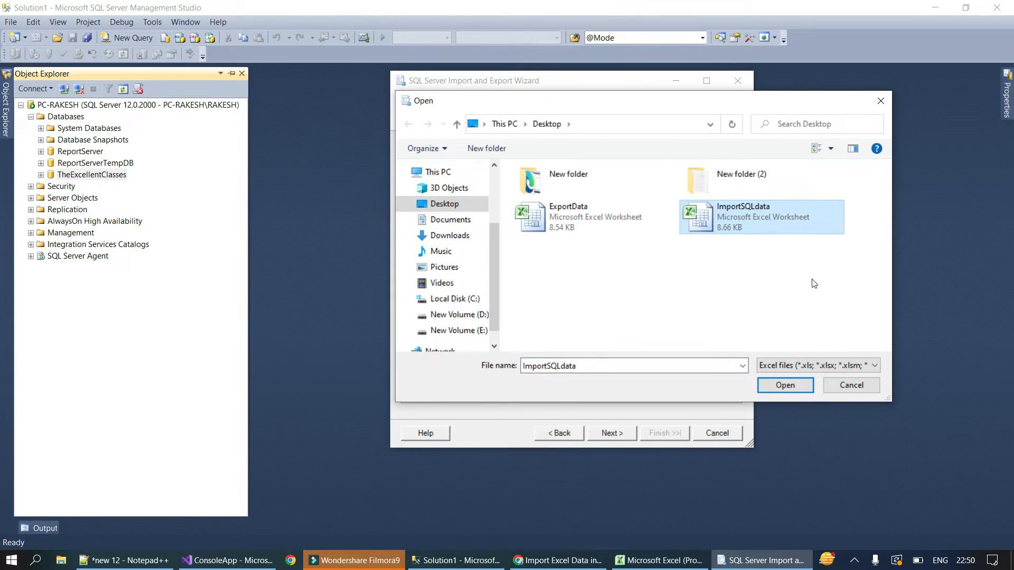
{"action": "left_click", "coordinate": [784, 386]}
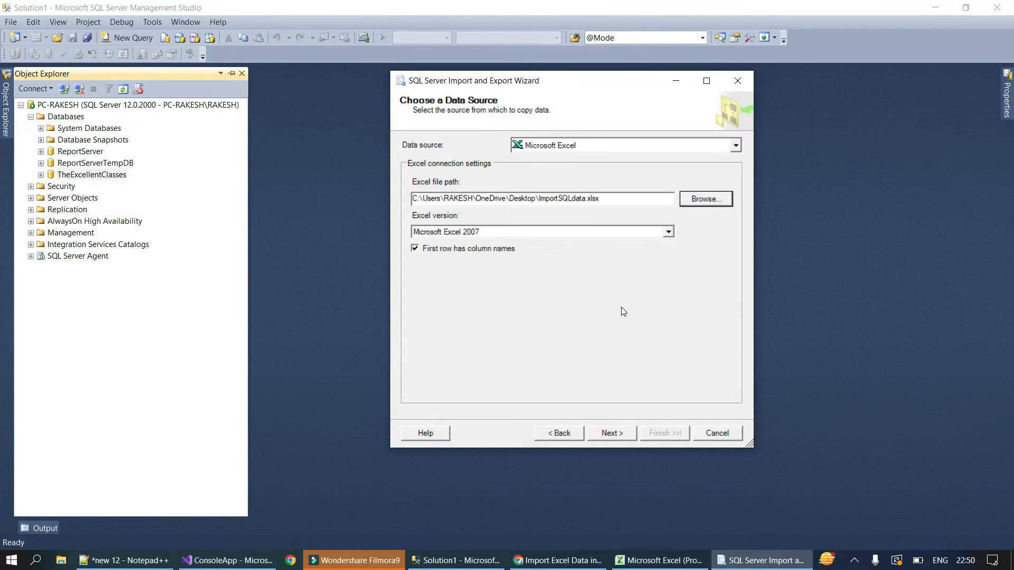
{"action": "left_click", "coordinate": [611, 434]}
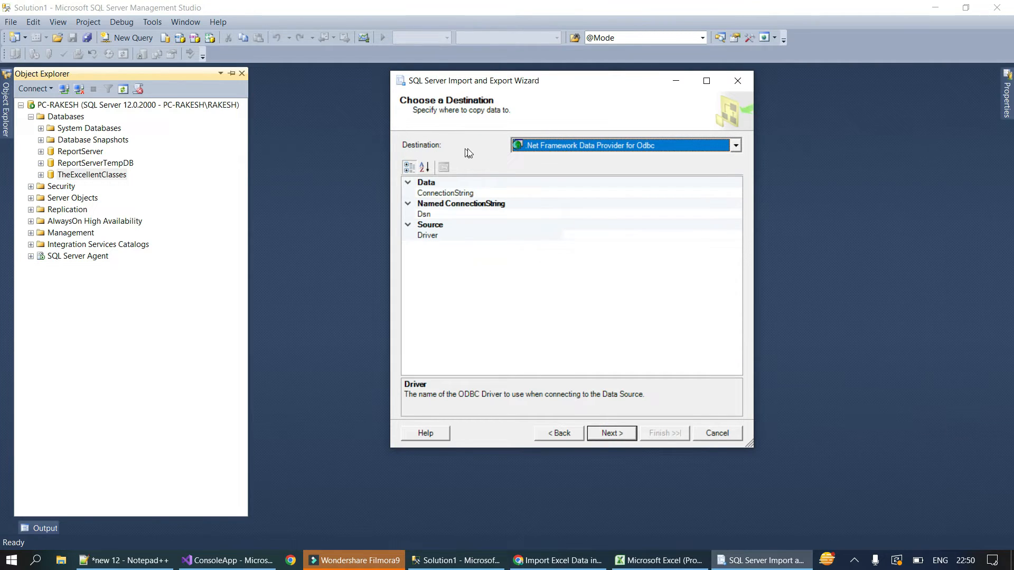
Step: Set the import destination to SQL Server Native Client 11.0
{"action": "left_click", "coordinate": [737, 147]}
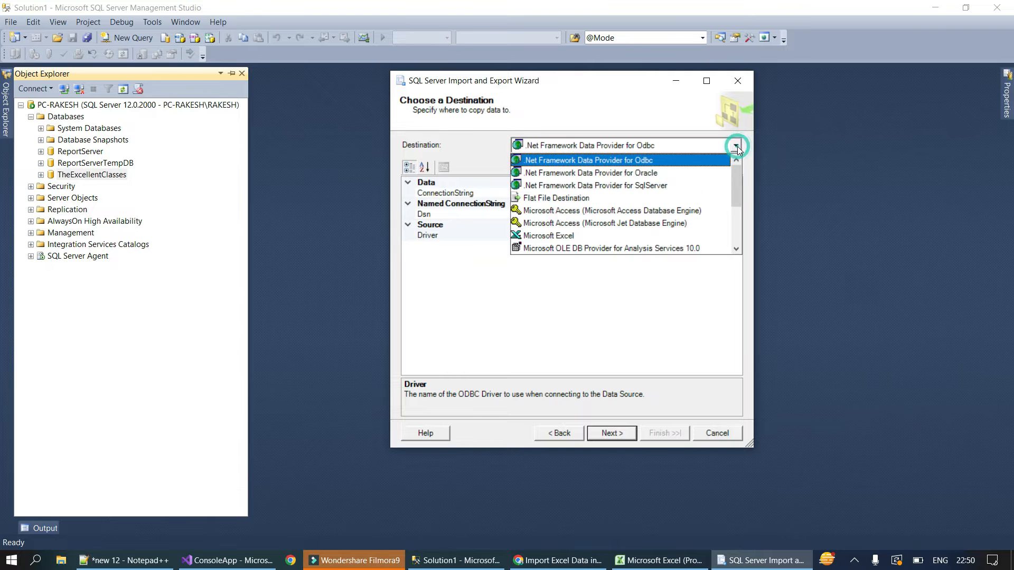
{"action": "scroll", "coordinate": [640, 212], "scroll_direction": "down", "scroll_amount": 2}
{"action": "scroll", "coordinate": [639, 214], "scroll_direction": "down", "scroll_amount": 2}
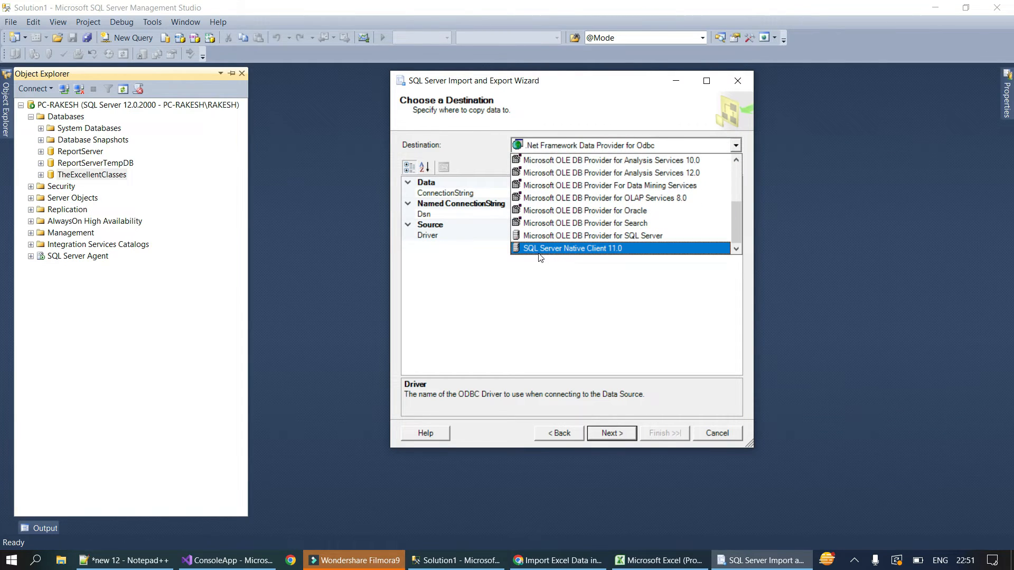
{"action": "left_click", "coordinate": [599, 250]}
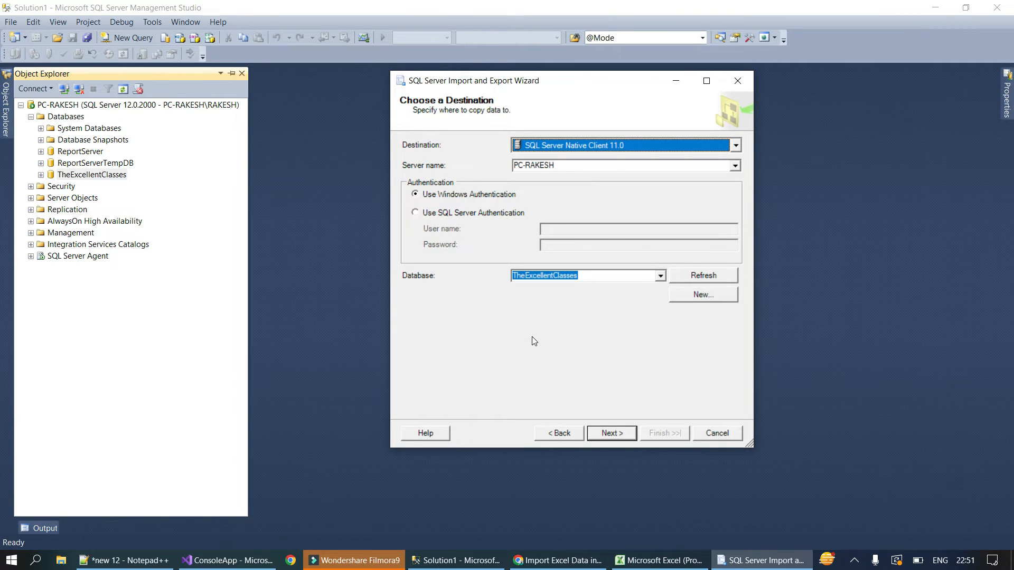
{"action": "key", "text": "Tab"}
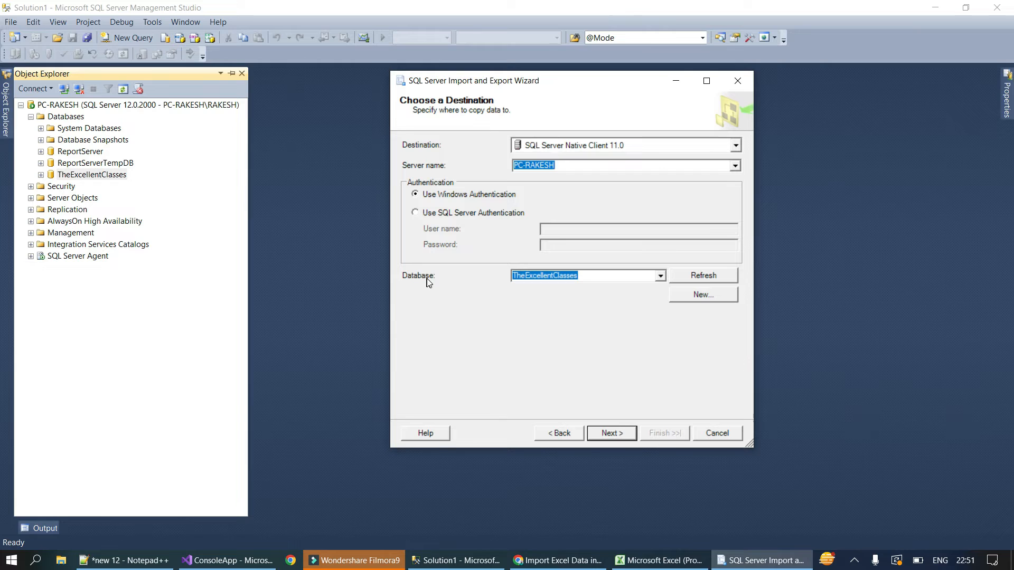
Step: Choose TheExcellentClasses as the destination database, and continue with the option to copy data from one or more tables or views
{"action": "left_click", "coordinate": [469, 291]}
{"action": "left_click", "coordinate": [526, 304]}
{"action": "left_click", "coordinate": [660, 276]}
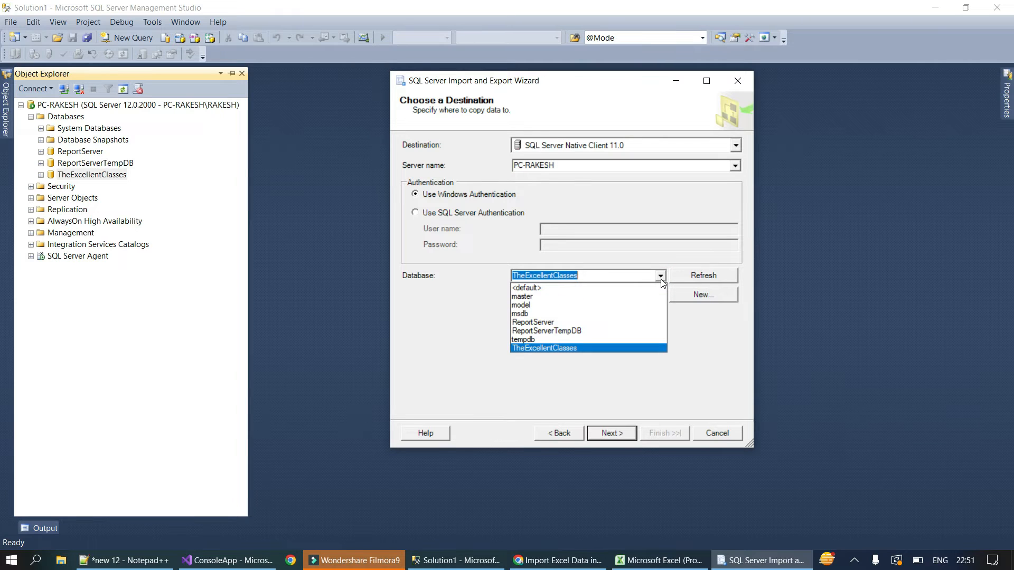
{"action": "left_click", "coordinate": [542, 347]}
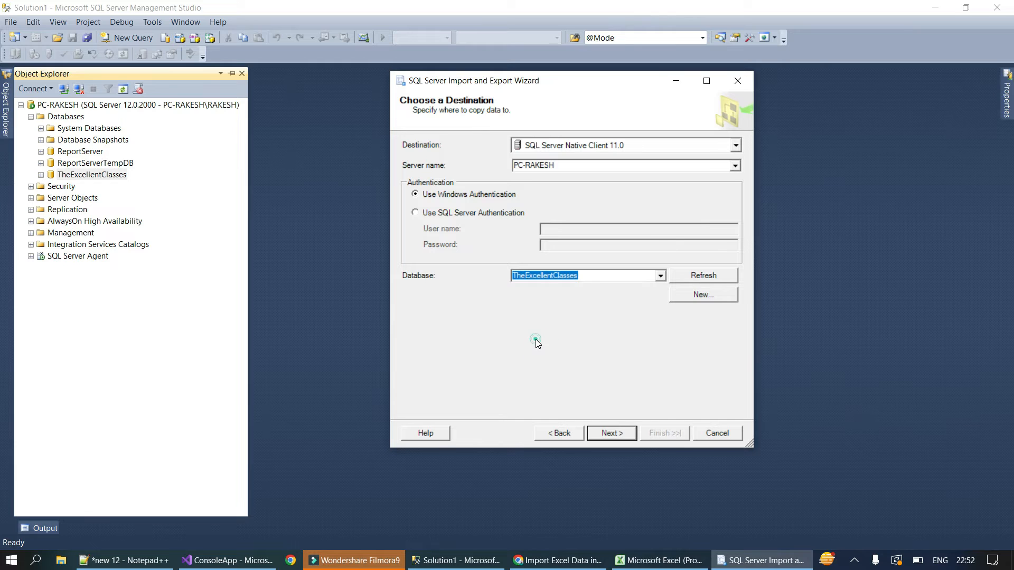
{"action": "left_click", "coordinate": [535, 339]}
{"action": "left_click", "coordinate": [611, 433]}
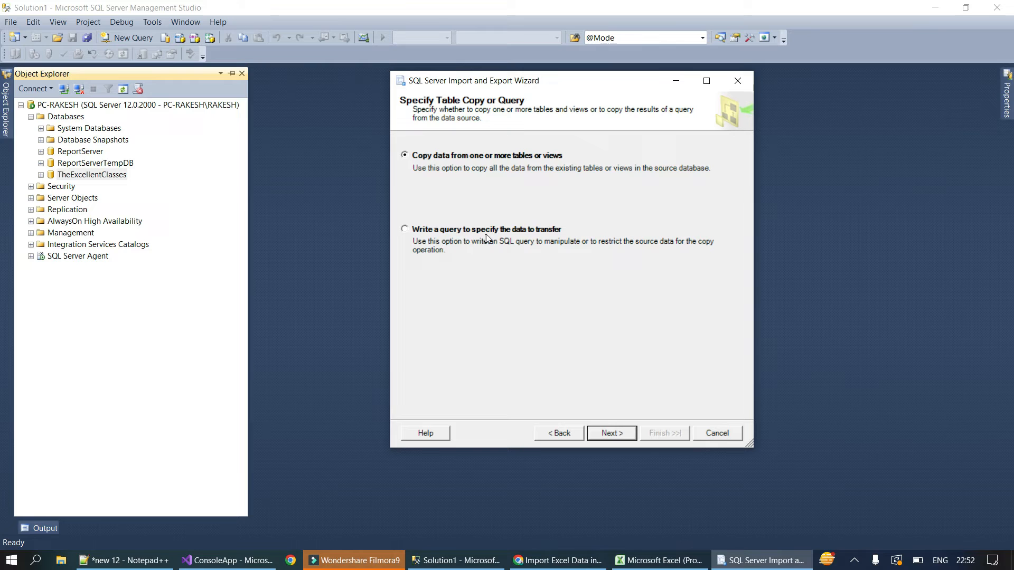
{"action": "left_click", "coordinate": [469, 310]}
{"action": "left_click", "coordinate": [612, 433]}
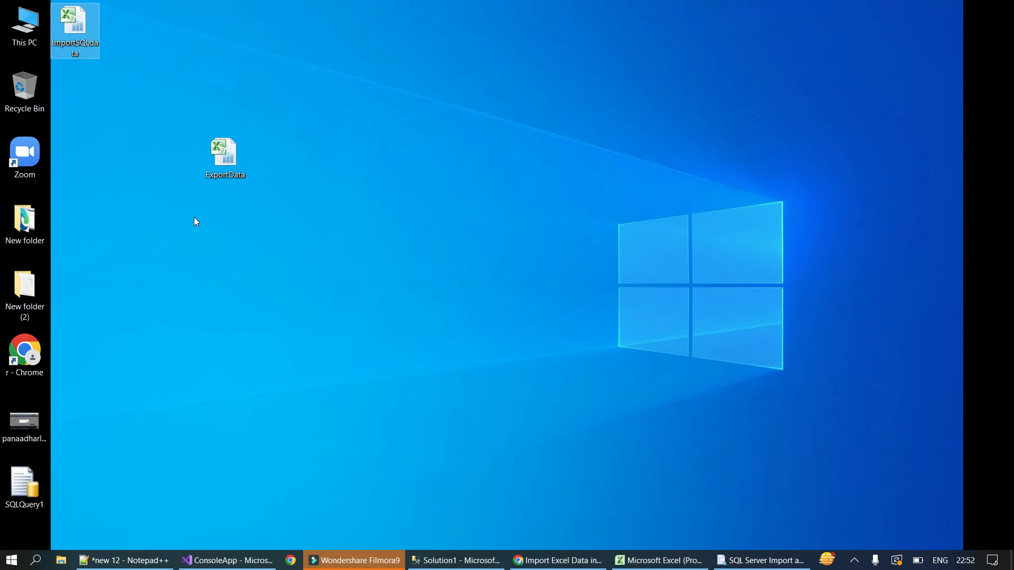
Step: Open the ImportSQLdata workbook from the desktop to check its sheet name and employee columns, and return to the import wizard
{"action": "double_click", "coordinate": [77, 42]}
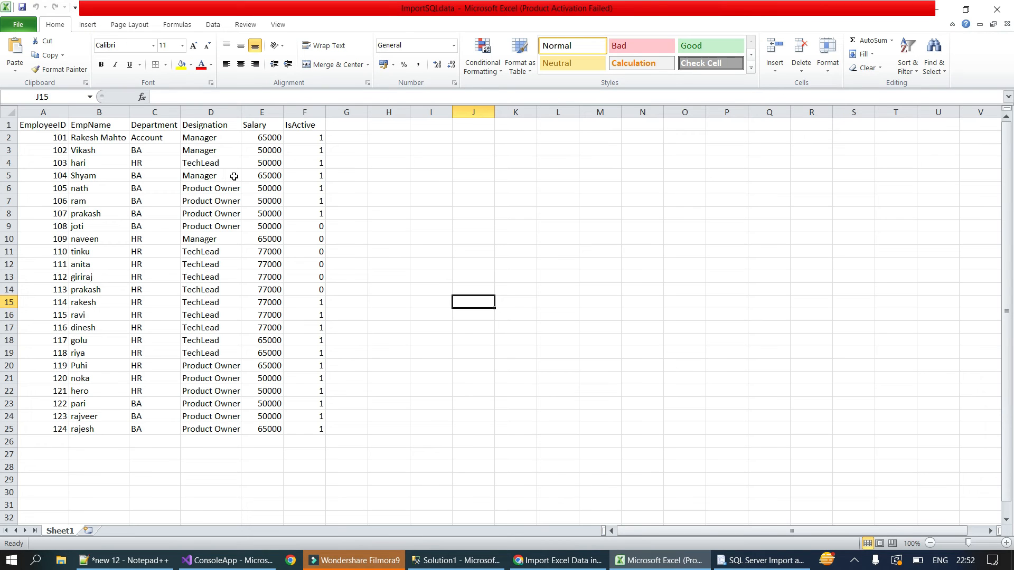
{"action": "left_click", "coordinate": [155, 245]}
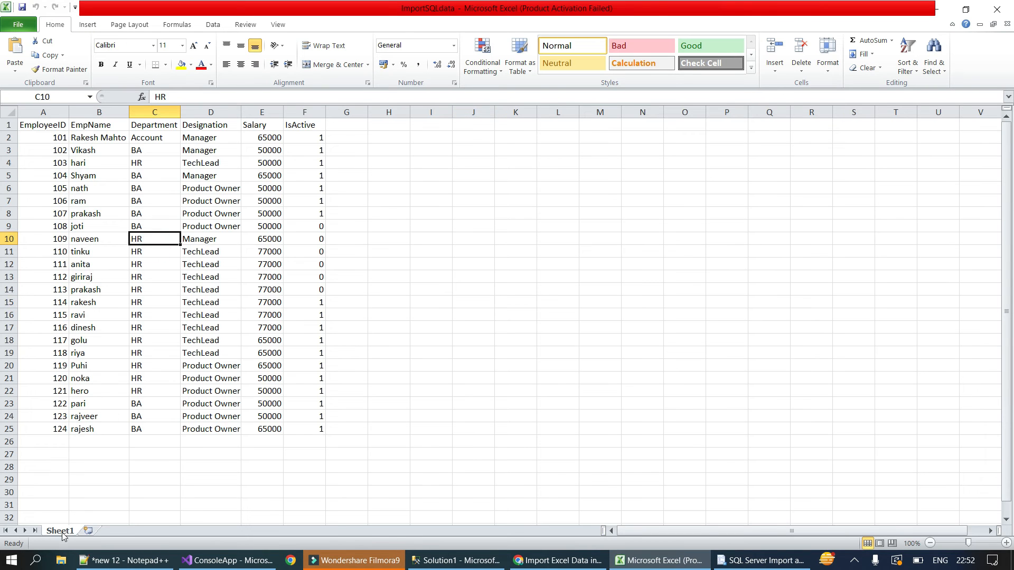
{"action": "key", "text": "alt+Tab"}
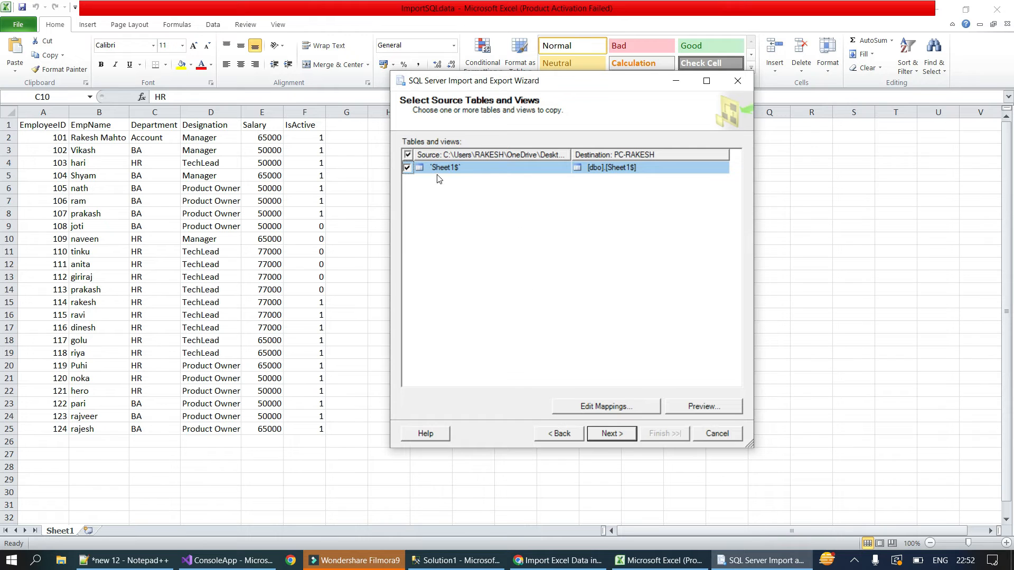
{"action": "left_click", "coordinate": [447, 562]}
{"action": "left_click", "coordinate": [760, 560]}
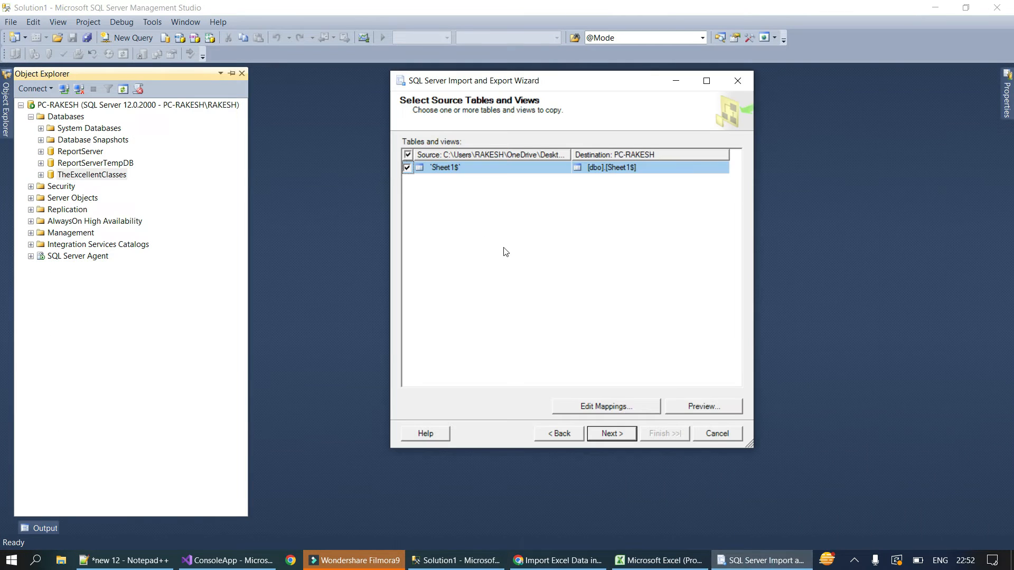
Step: Rename the destination table for the Sheet1$ source to [dbo].[EMPDetails]
{"action": "left_click", "coordinate": [611, 167]}
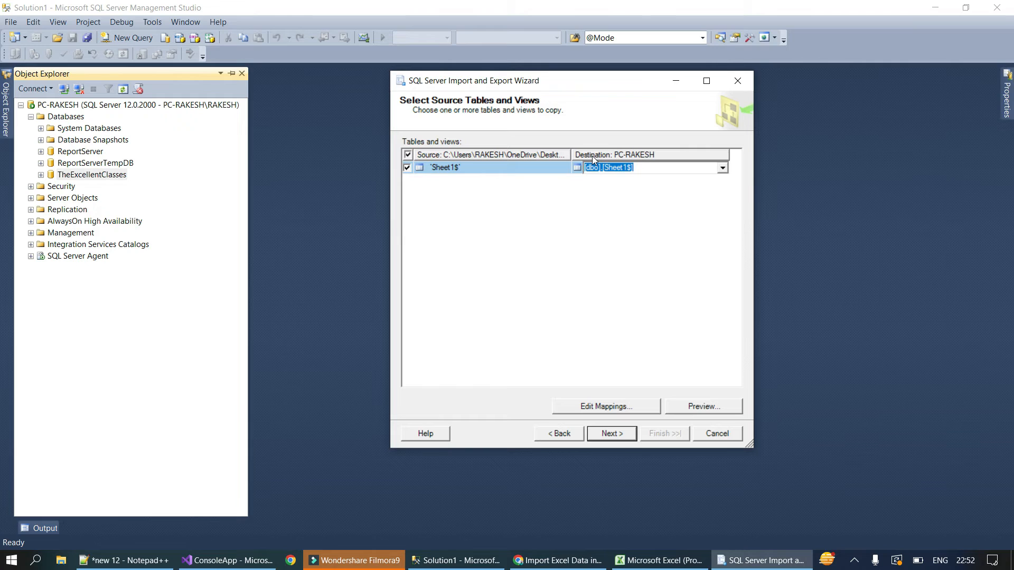
{"action": "left_click", "coordinate": [626, 167]}
{"action": "key", "text": "BackSpace"}
{"action": "key", "text": "BackSpace"}
{"action": "key", "text": "BackSpace"}
{"action": "type", "text": "EMPDeta"}
{"action": "left_click", "coordinate": [616, 222]}
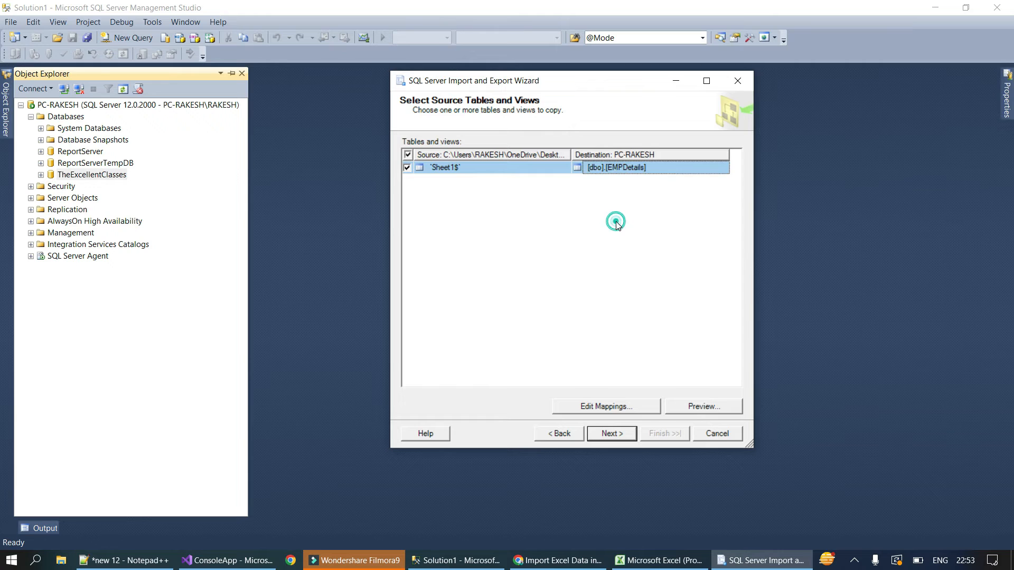
Step: Close the ImportSQLdata workbook in Excel and continue the wizard to the Save and Run Package page
{"action": "left_click", "coordinate": [614, 438]}
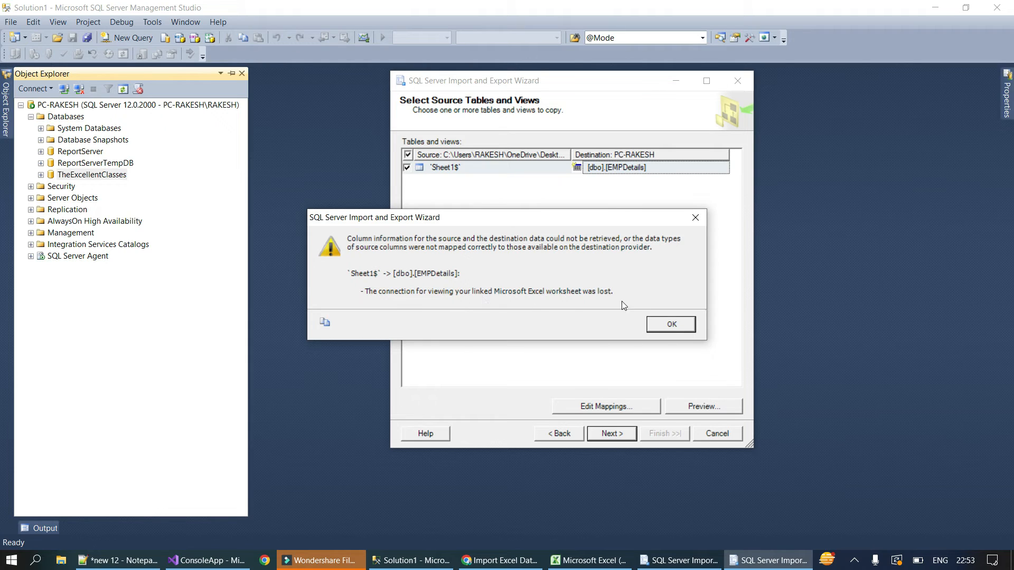
{"action": "left_click", "coordinate": [667, 326]}
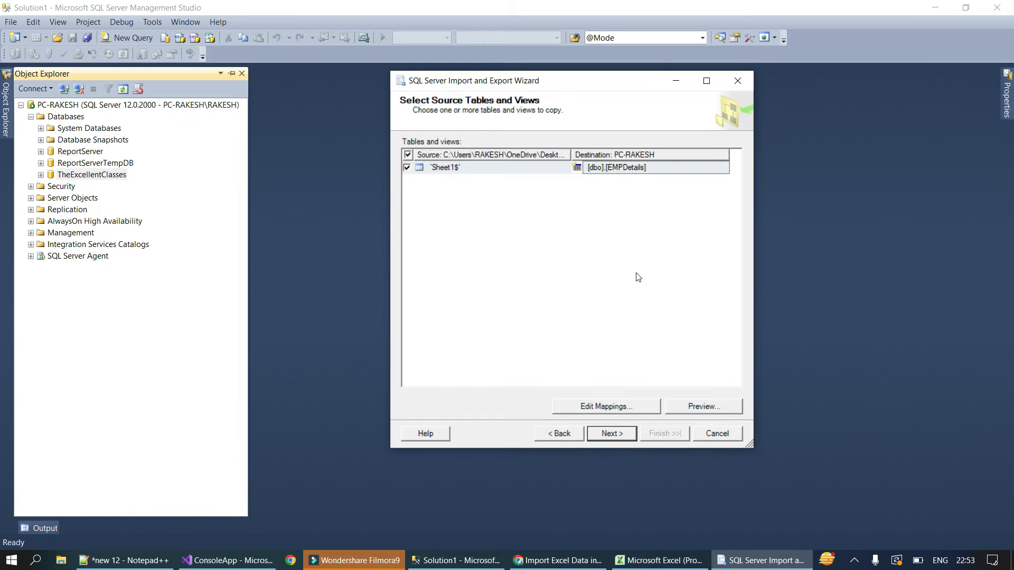
{"action": "left_click", "coordinate": [659, 562]}
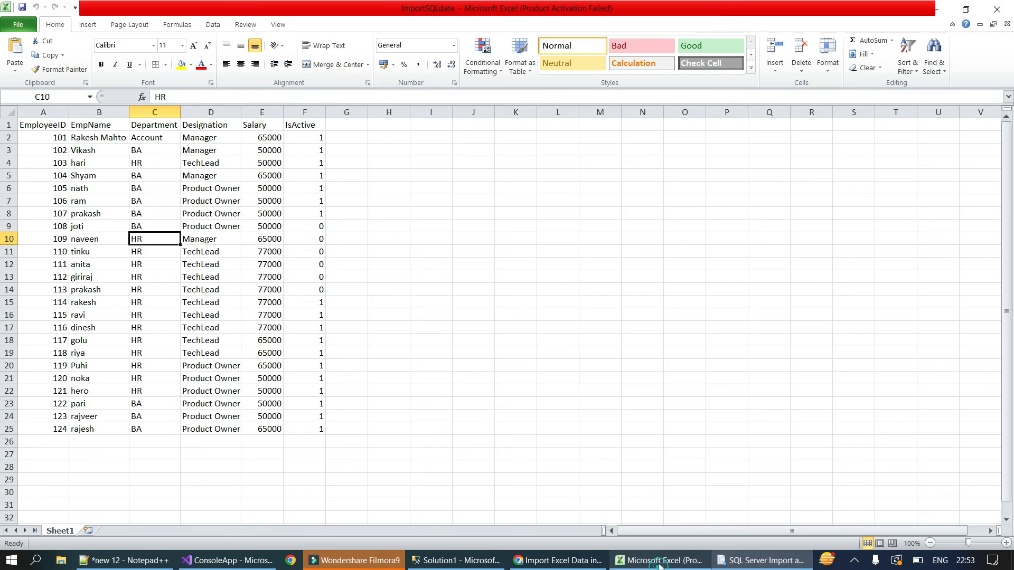
{"action": "left_click", "coordinate": [997, 9]}
{"action": "left_click", "coordinate": [512, 271]}
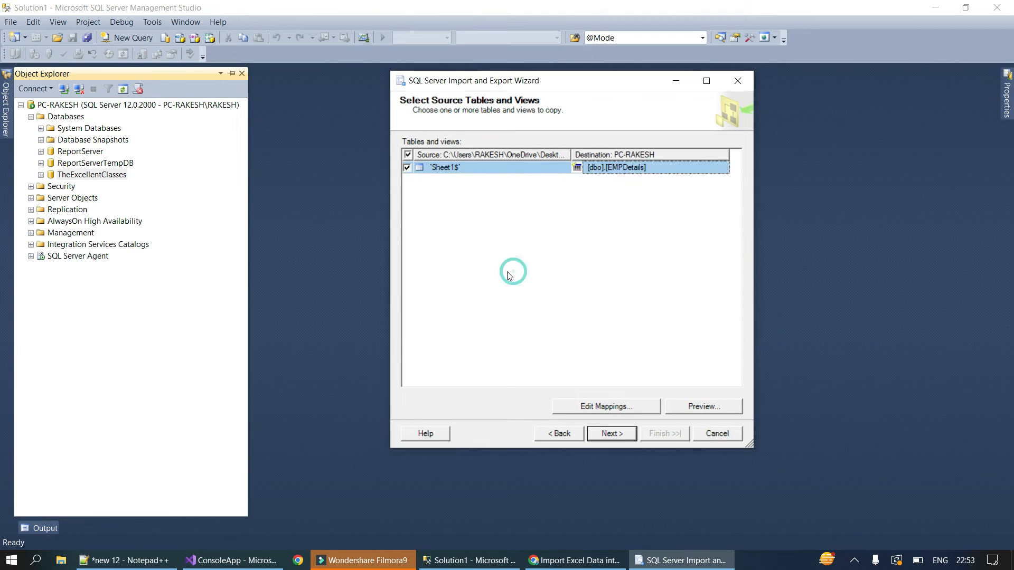
{"action": "left_click", "coordinate": [611, 435]}
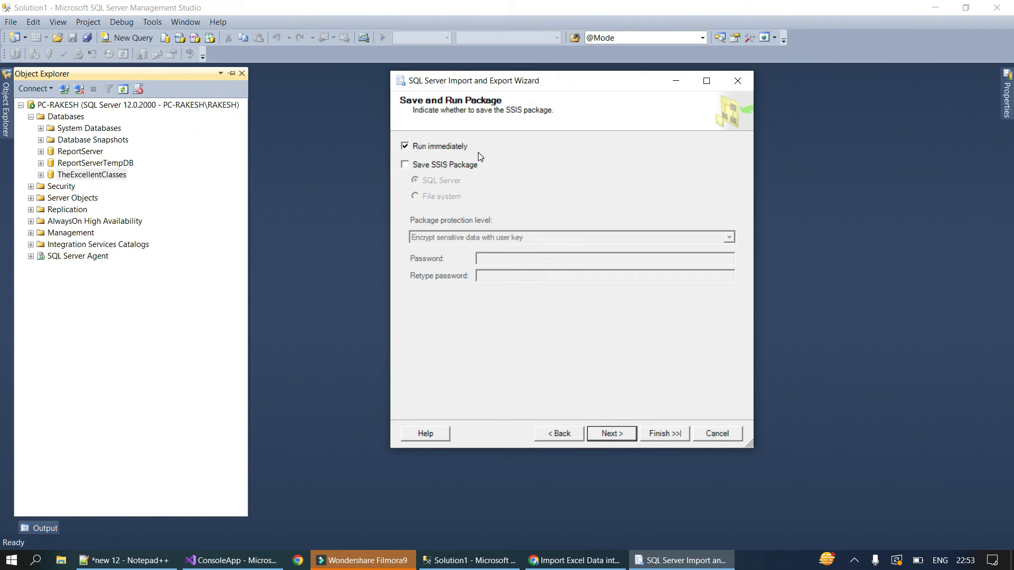
Step: Keep the package set to run immediately, finish the import and close the wizard
{"action": "left_click", "coordinate": [611, 437]}
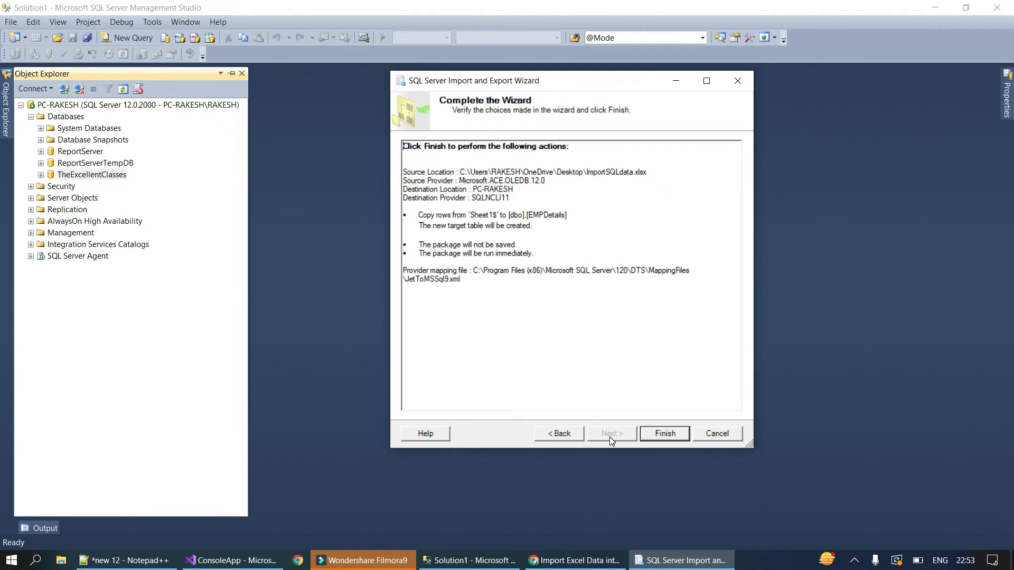
{"action": "left_click", "coordinate": [673, 435]}
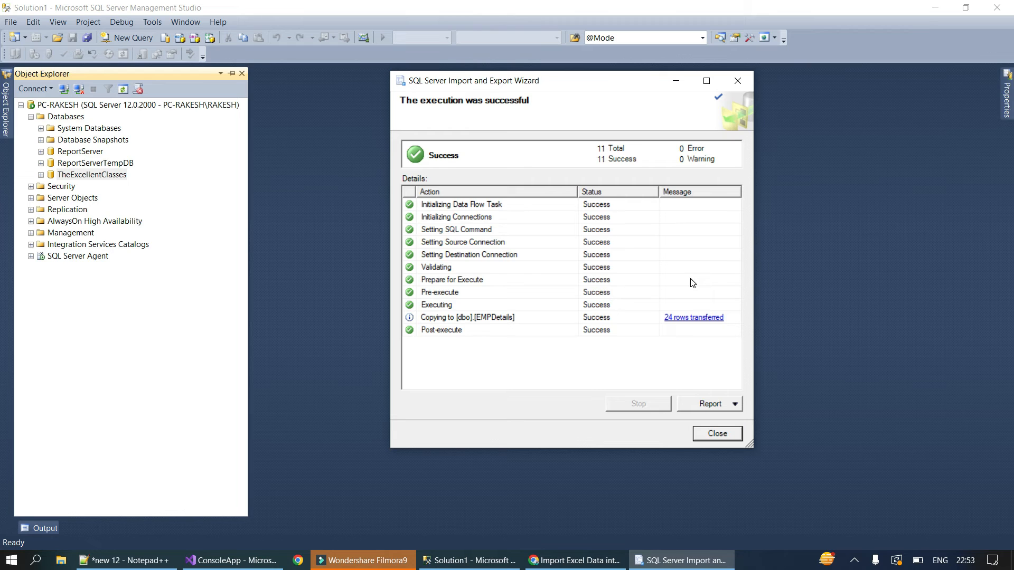
{"action": "left_click", "coordinate": [710, 434]}
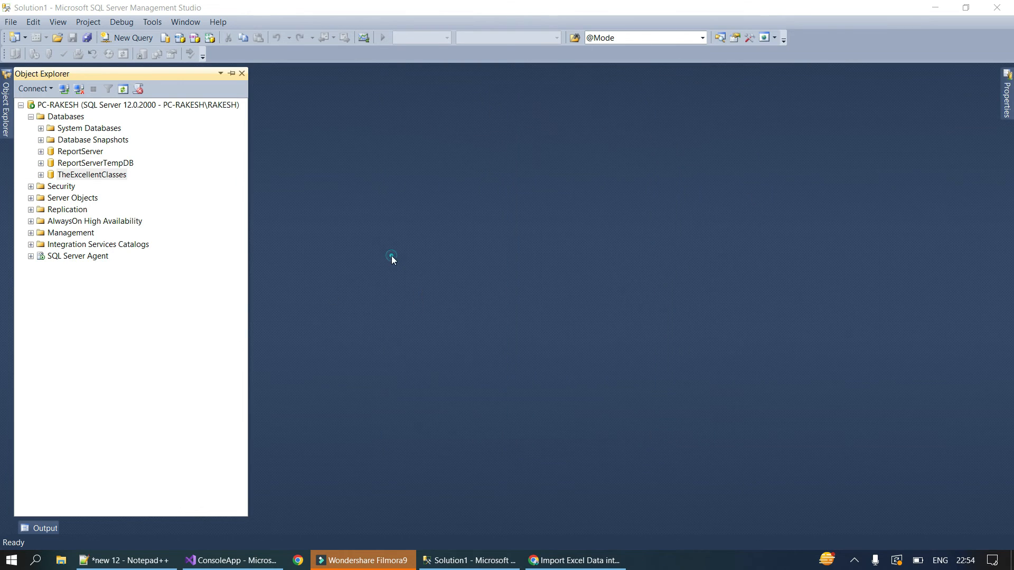
Step: Refresh TheExcellentClasses in Object Explorer, expand its Tables folder and select the dbo.EMPDetails table
{"action": "left_click", "coordinate": [41, 175]}
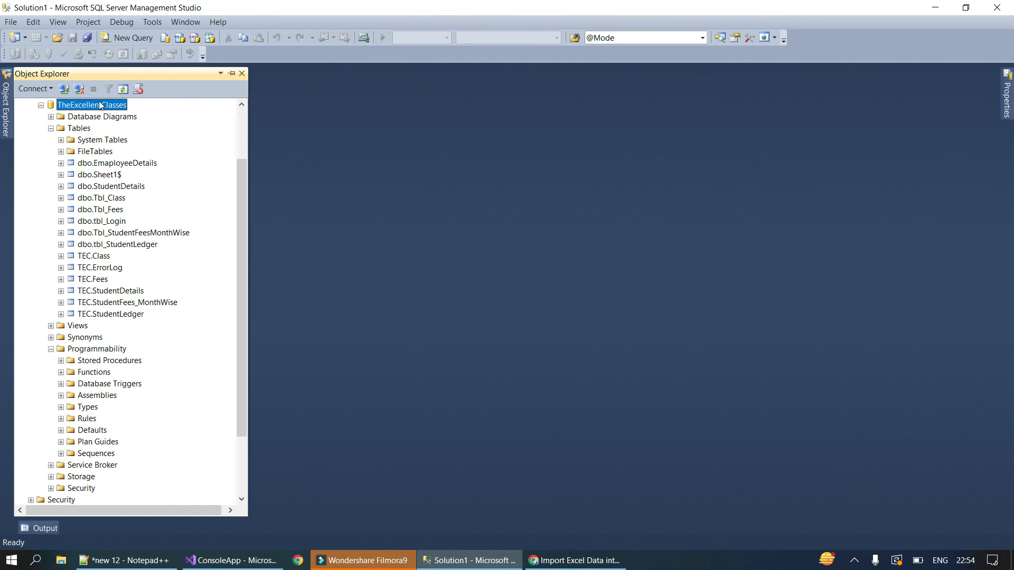
{"action": "left_click", "coordinate": [123, 89]}
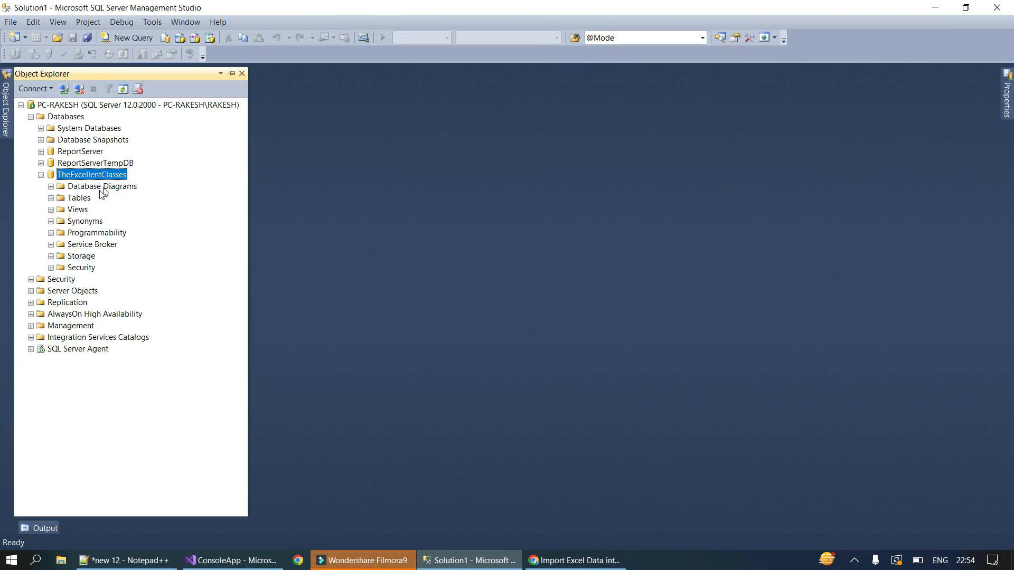
{"action": "left_click", "coordinate": [52, 198]}
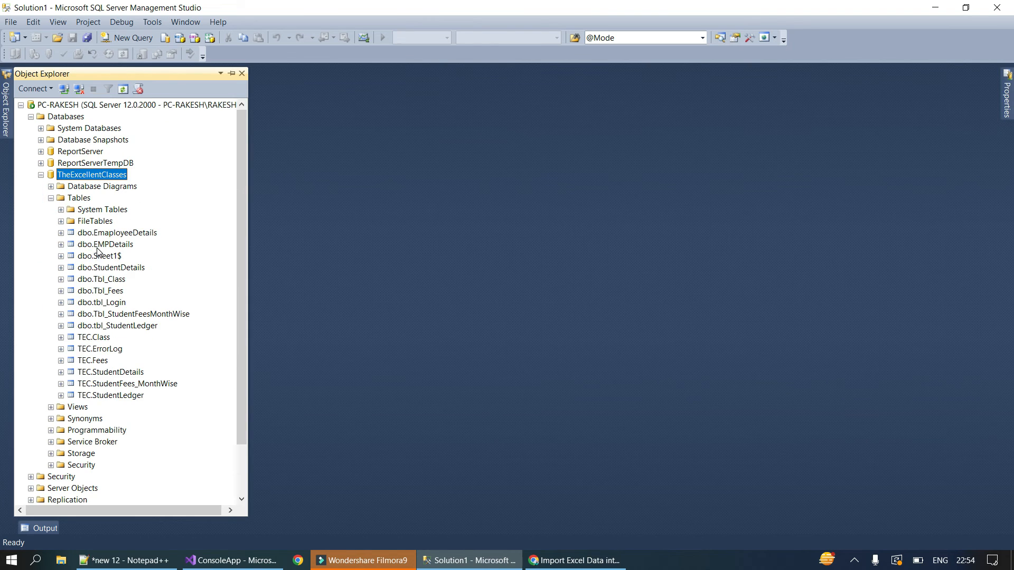
{"action": "left_click", "coordinate": [120, 246]}
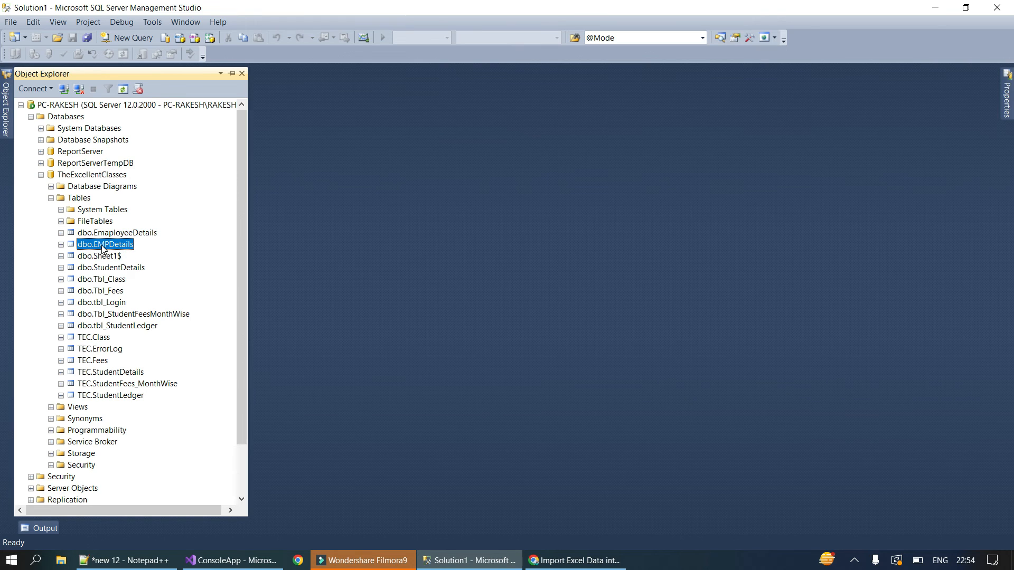
Step: Create a new query containing select * from [dbo].[EMPDetails] and execute it
{"action": "left_click", "coordinate": [128, 40]}
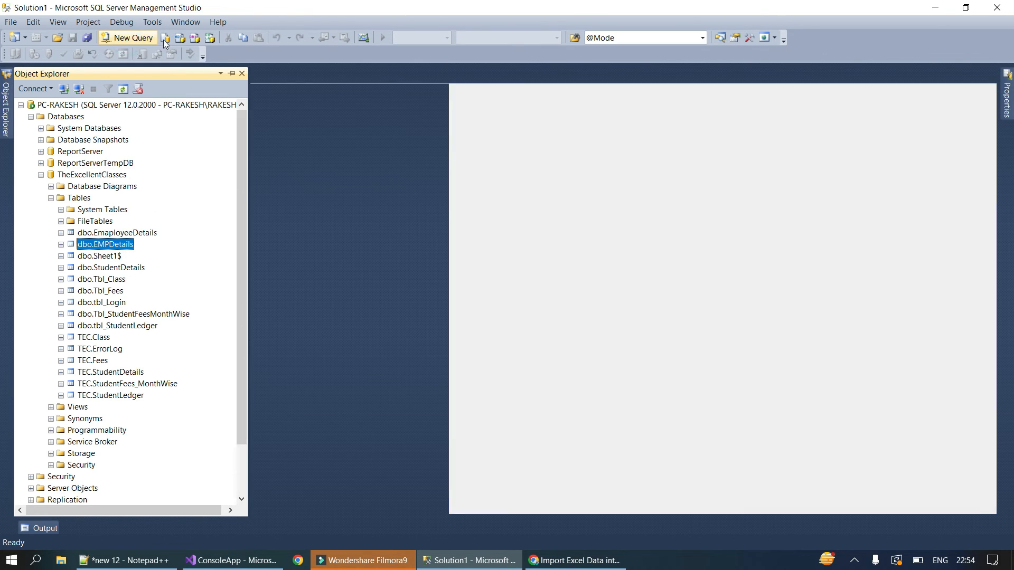
{"action": "left_click", "coordinate": [5, 117]}
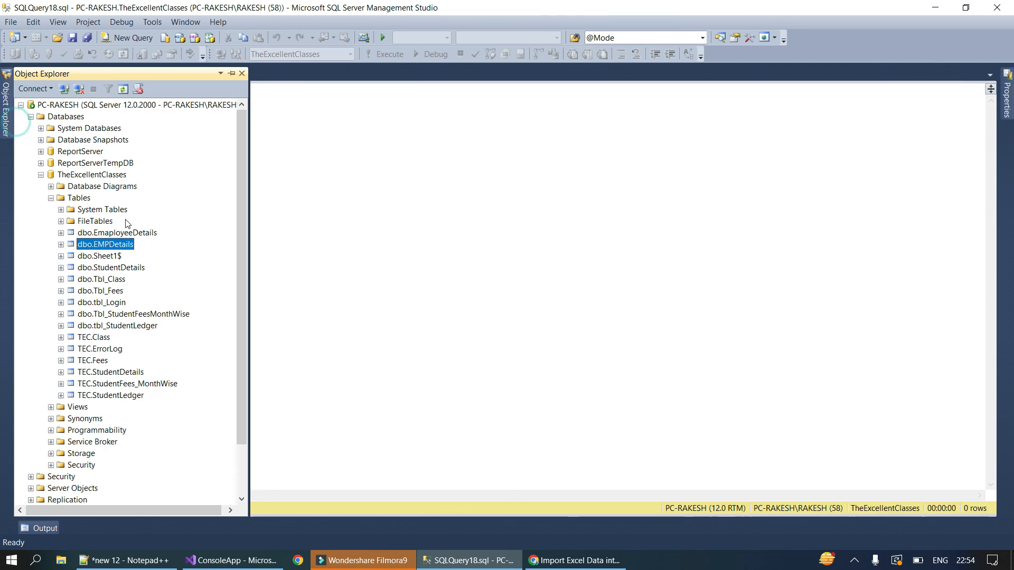
{"action": "left_click_drag", "start_coordinate": [93, 248], "coordinate": [436, 161]}
{"action": "key", "text": "Home"}
{"action": "type", "text": "sele"}
{"action": "type", "text": "ct *"}
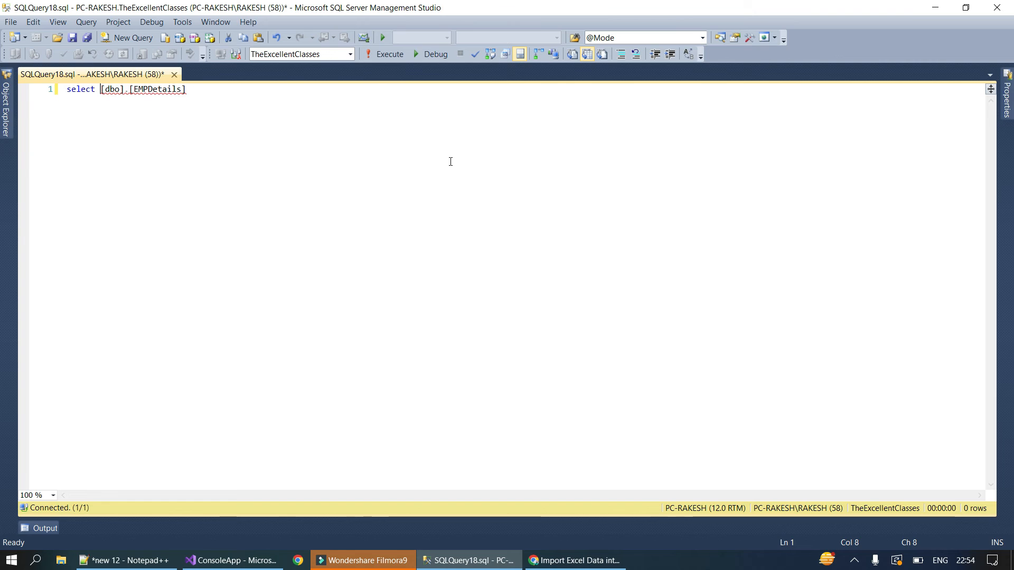
{"action": "type", "text": " from"}
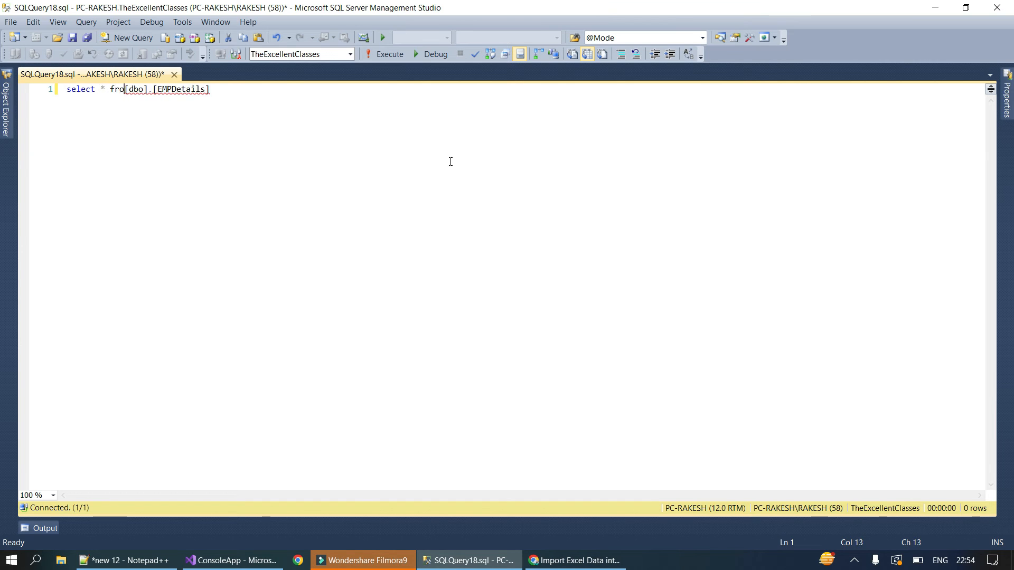
{"action": "key", "text": "ctrl+a"}
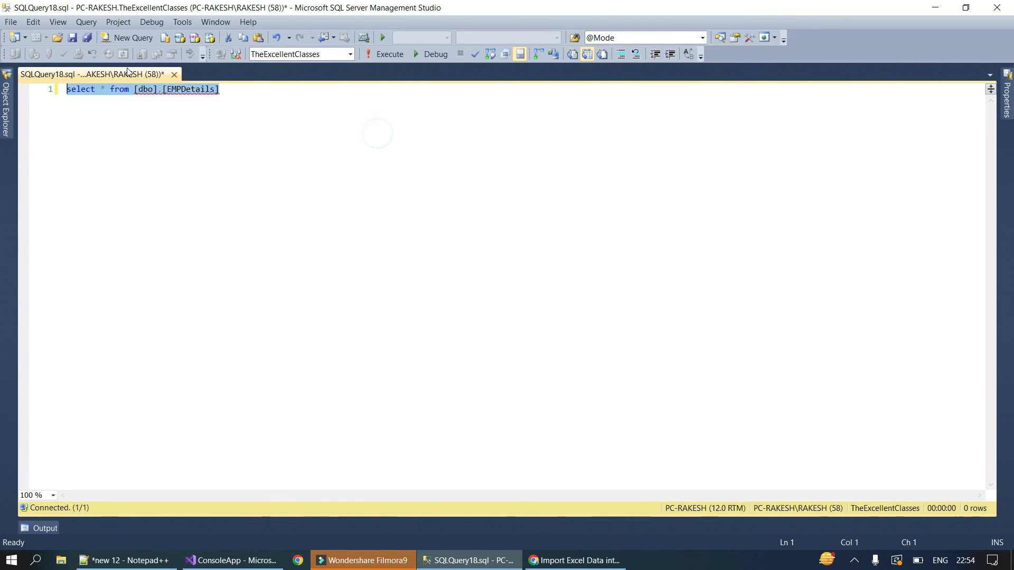
{"action": "left_click", "coordinate": [389, 54]}
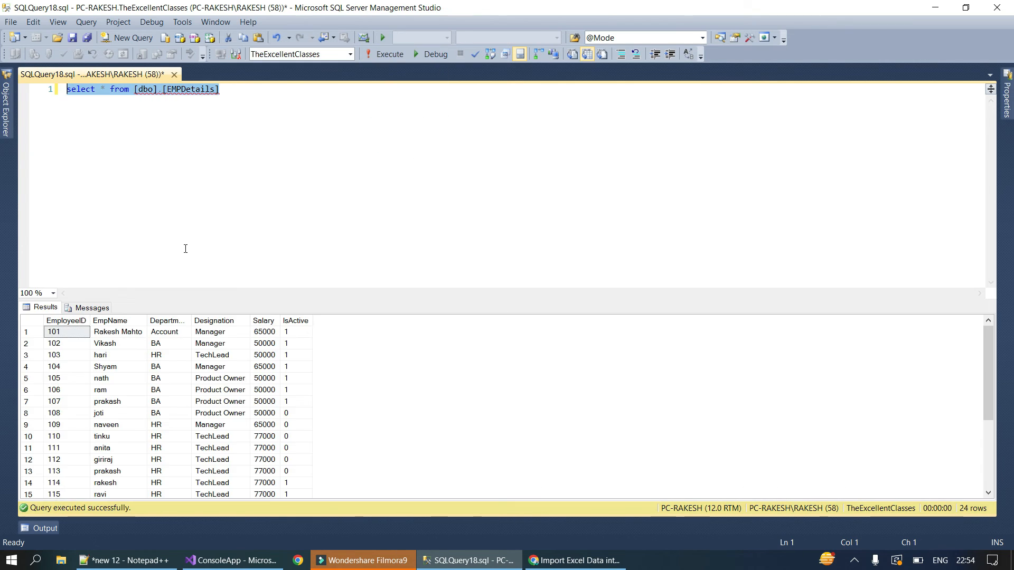
Step: Review the EMPDetails query results from the first to the last employee record
{"action": "left_click", "coordinate": [158, 404]}
{"action": "left_click_drag", "start_coordinate": [61, 332], "coordinate": [264, 447]}
{"action": "scroll", "coordinate": [132, 464], "scroll_direction": "down", "scroll_amount": 4}
{"action": "left_click", "coordinate": [59, 484]}
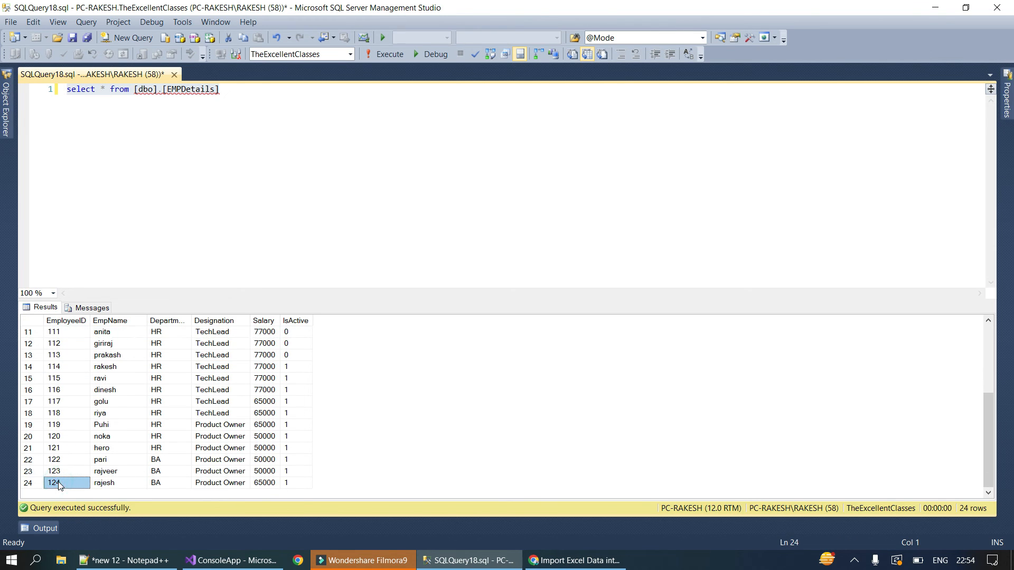
{"action": "left_click", "coordinate": [95, 379]}
Step: Reopen the ImportSQLdata workbook from the desktop, select the employee records A2:F25 for comparison and dismiss the Office activation dialog
{"action": "left_click", "coordinate": [1012, 563]}
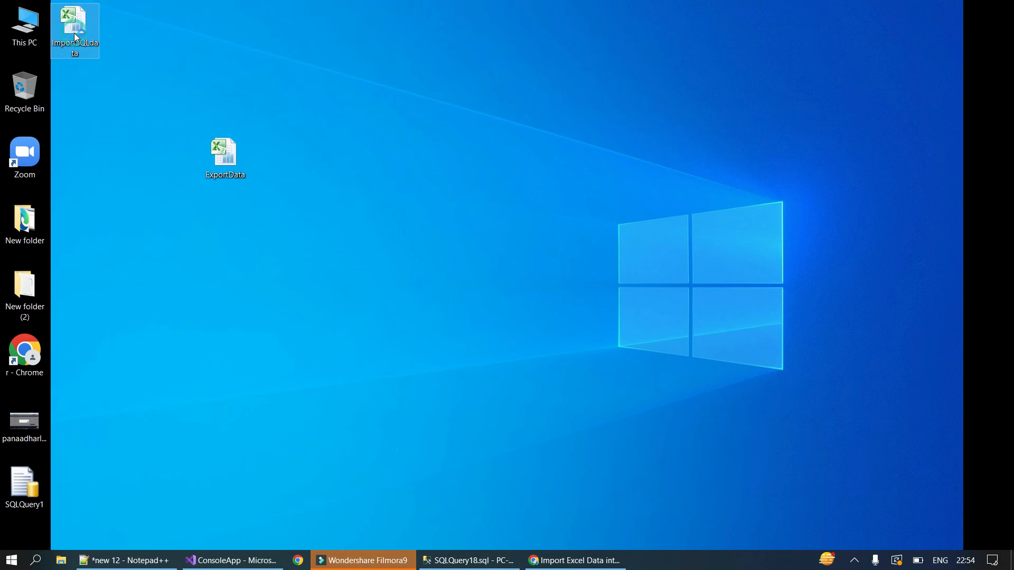
{"action": "double_click", "coordinate": [75, 37]}
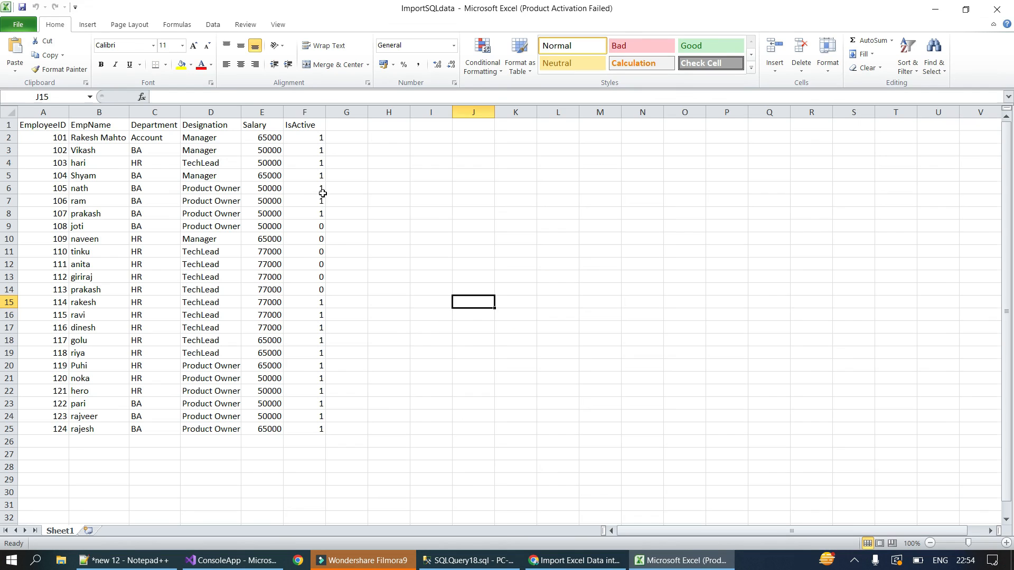
{"action": "left_click", "coordinate": [106, 252]}
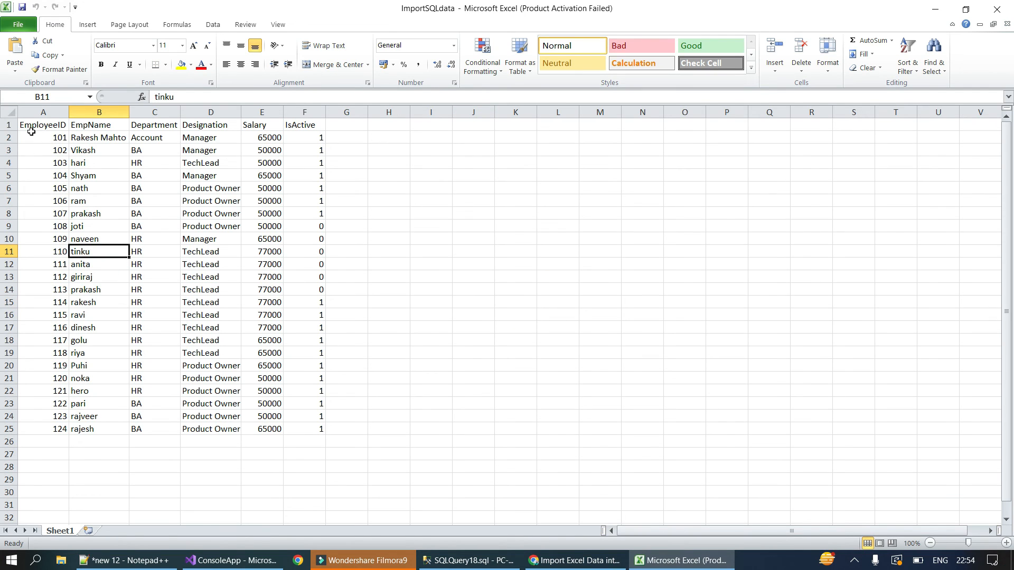
{"action": "left_click_drag", "start_coordinate": [32, 137], "coordinate": [324, 422]}
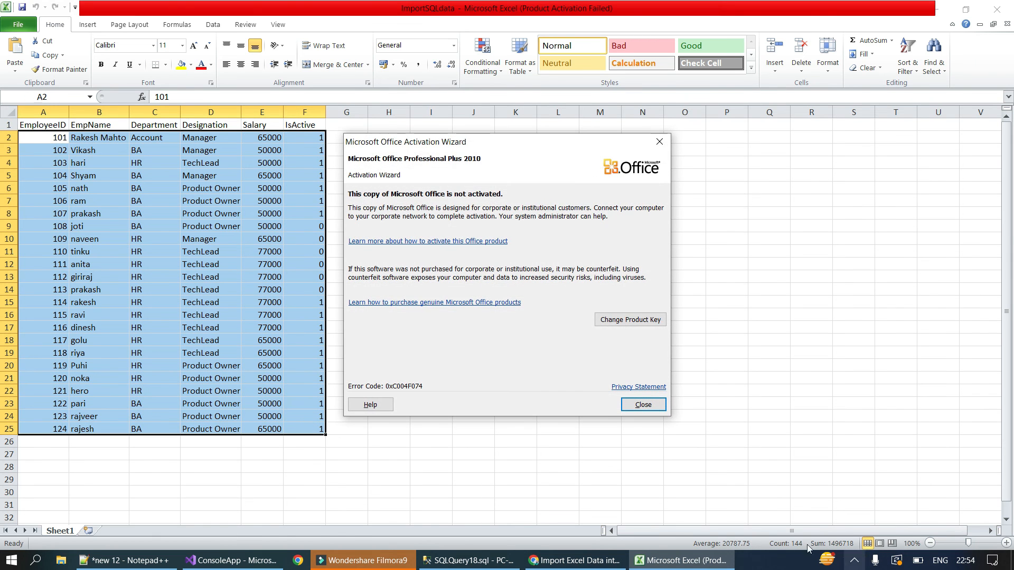
{"action": "left_click", "coordinate": [658, 141]}
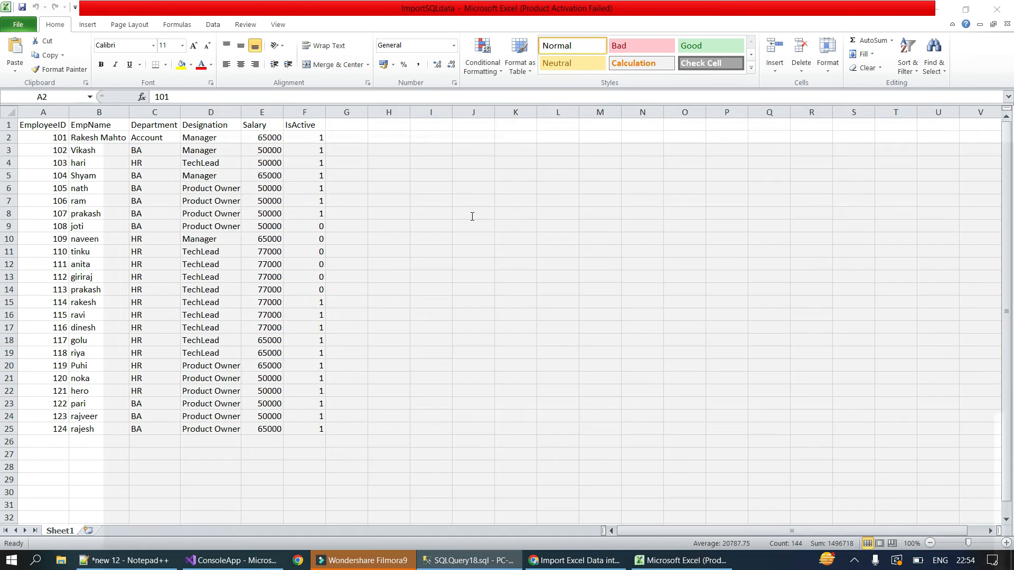
Step: Switch back to SQL Server Management Studio and compare the EMPDetails query results with the workbook's records
{"action": "key", "text": "alt+Tab"}
{"action": "left_click", "coordinate": [119, 414]}
{"action": "left_click", "coordinate": [261, 159]}
{"action": "left_click_drag", "start_coordinate": [326, 144], "coordinate": [8, 56]}
{"action": "left_click", "coordinate": [320, 156]}
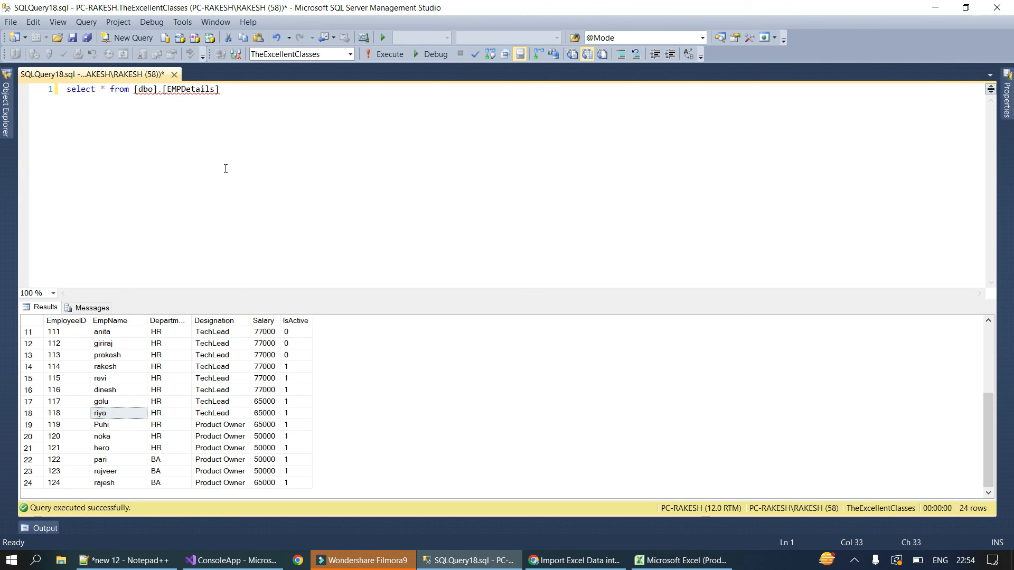
Step: Examine the table list of TheExcellentClasses database in Object Explorer, including dbo.Sheet1$, dbo.StudentDetails and TEC.StudentDetails, and return to the query
{"action": "left_click", "coordinate": [294, 194]}
{"action": "left_click", "coordinate": [294, 193]}
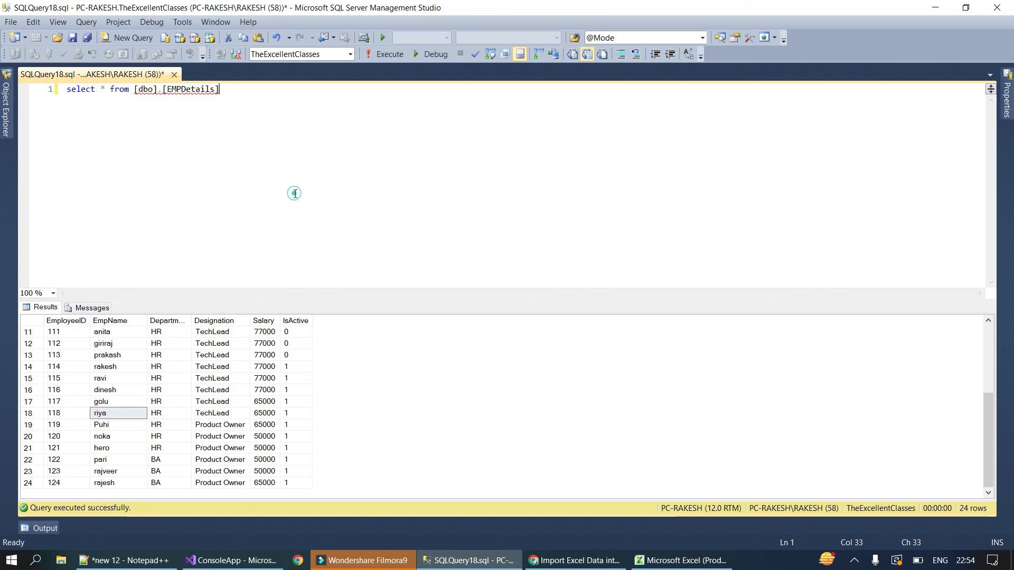
{"action": "left_click", "coordinate": [9, 111]}
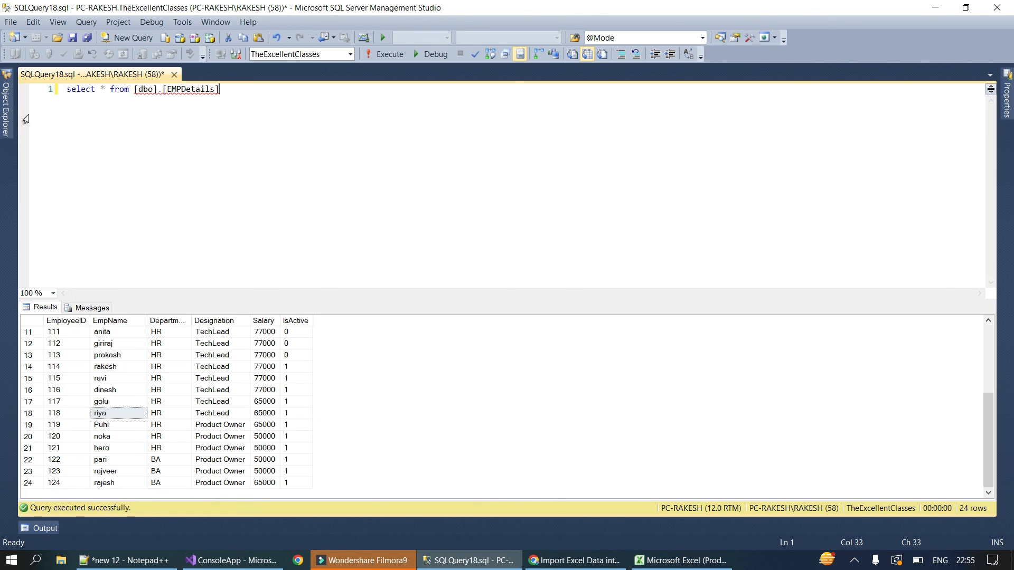
{"action": "left_click", "coordinate": [6, 106]}
{"action": "left_click", "coordinate": [101, 257]}
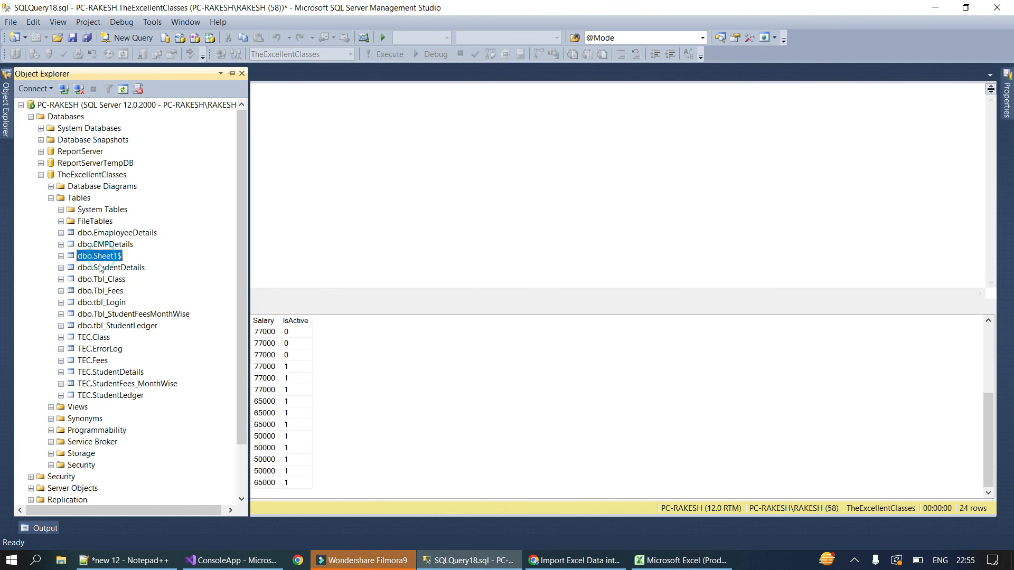
{"action": "left_click", "coordinate": [101, 268]}
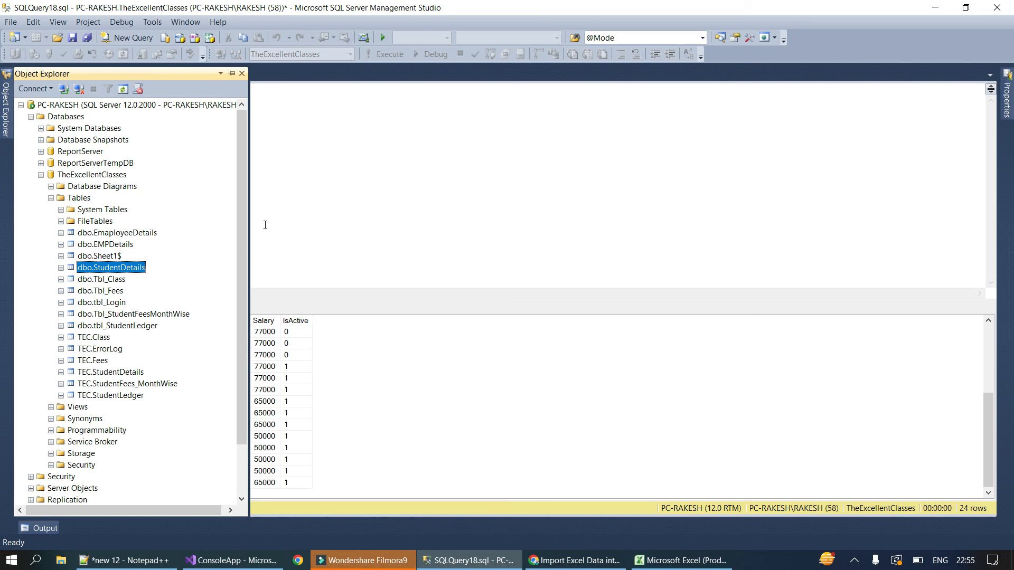
{"action": "left_click", "coordinate": [105, 373]}
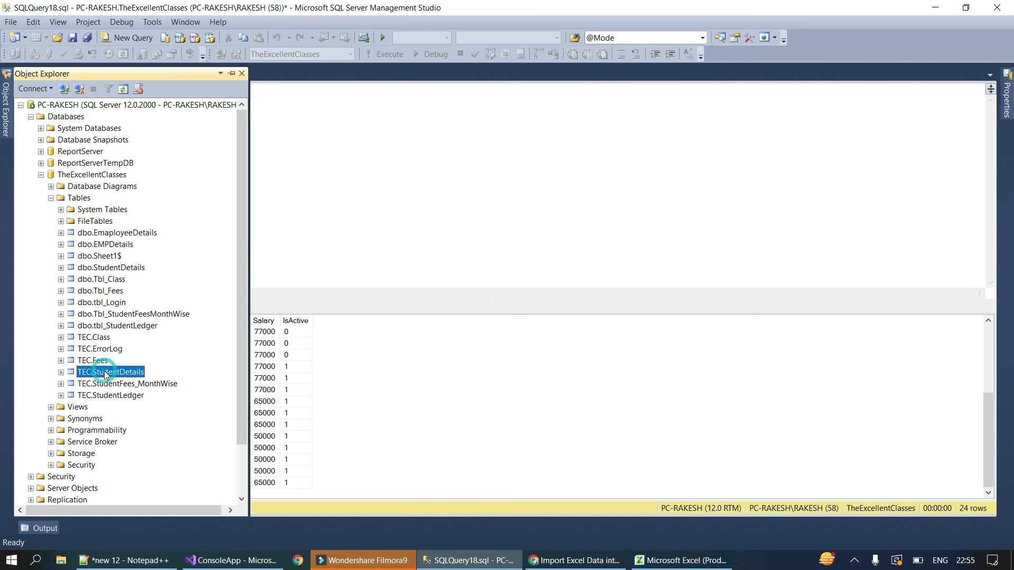
{"action": "left_click", "coordinate": [404, 207]}
{"action": "left_click", "coordinate": [204, 185]}
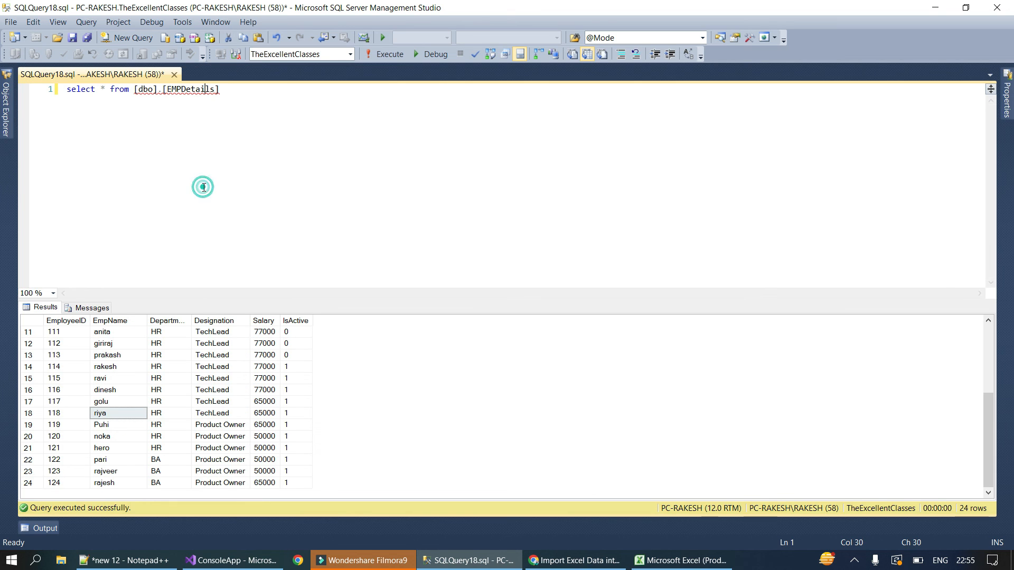
Step: Collapse the Tables folder of TheExcellentClasses database in Object Explorer and return to the EMPDetails query
{"action": "left_click", "coordinate": [2, 111]}
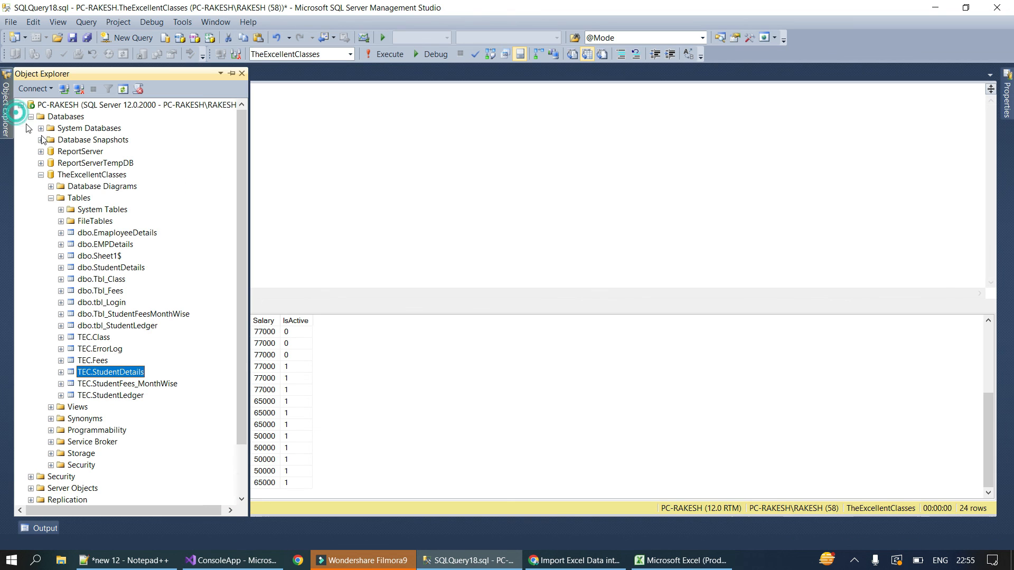
{"action": "left_click", "coordinate": [51, 199]}
{"action": "left_click", "coordinate": [455, 171]}
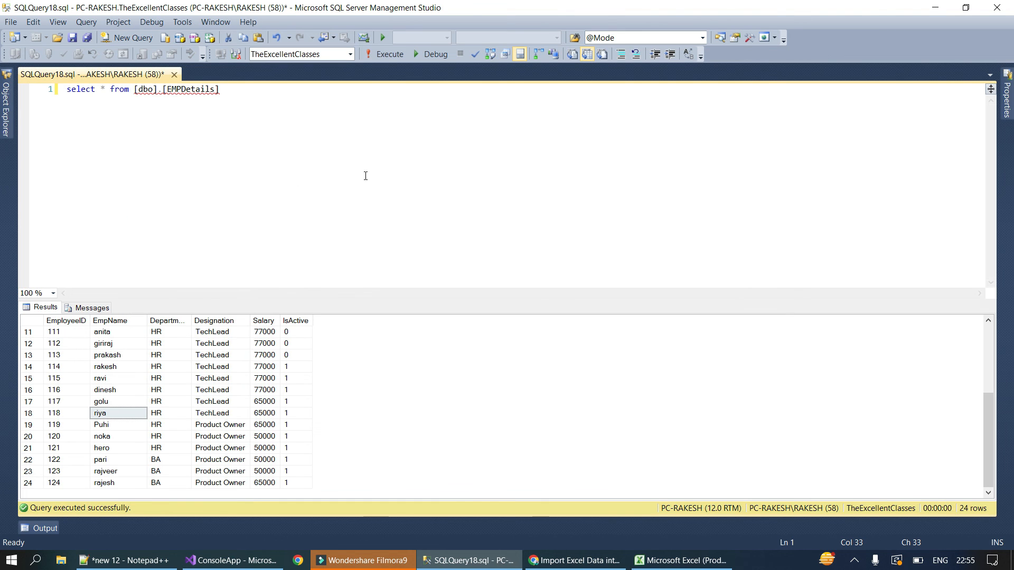